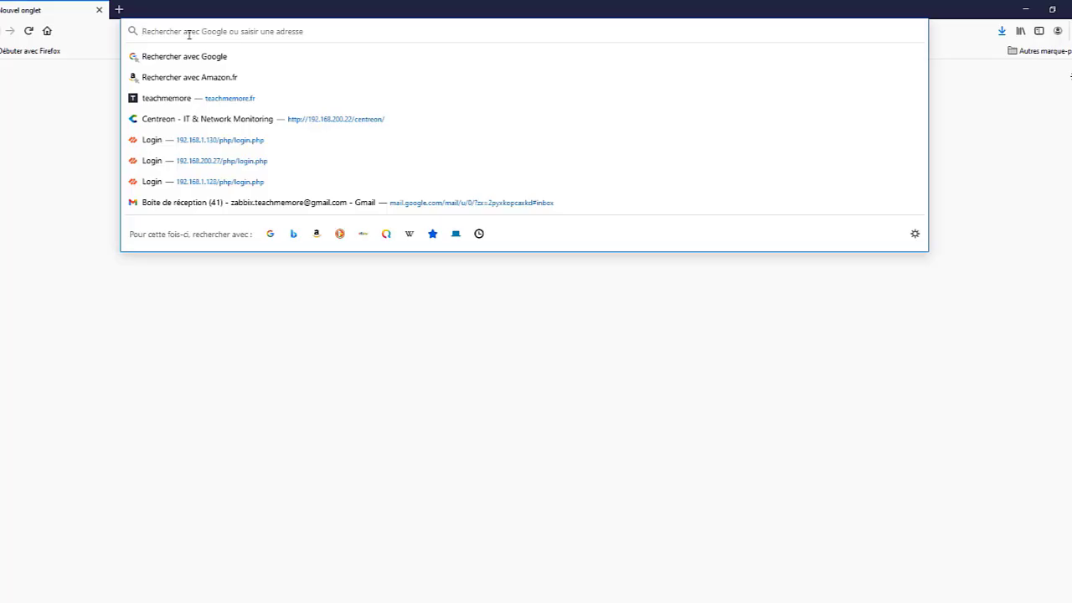
# Step: Load 192.168.200.27 in Firefox and reveal the self-signed certificate warning details
pyautogui.write('192.168.')
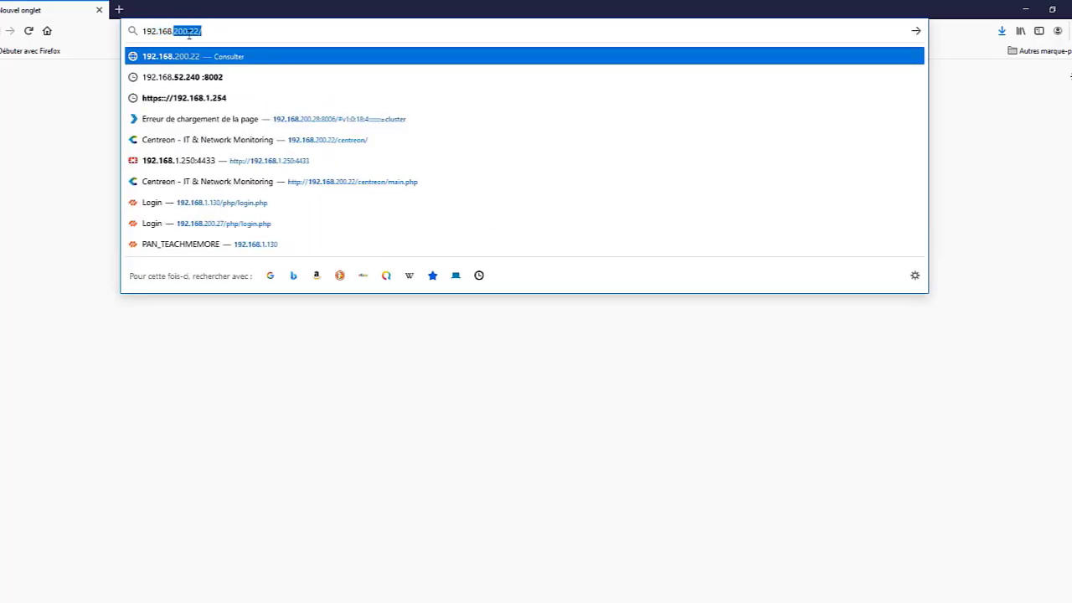
pyautogui.write('200.2')
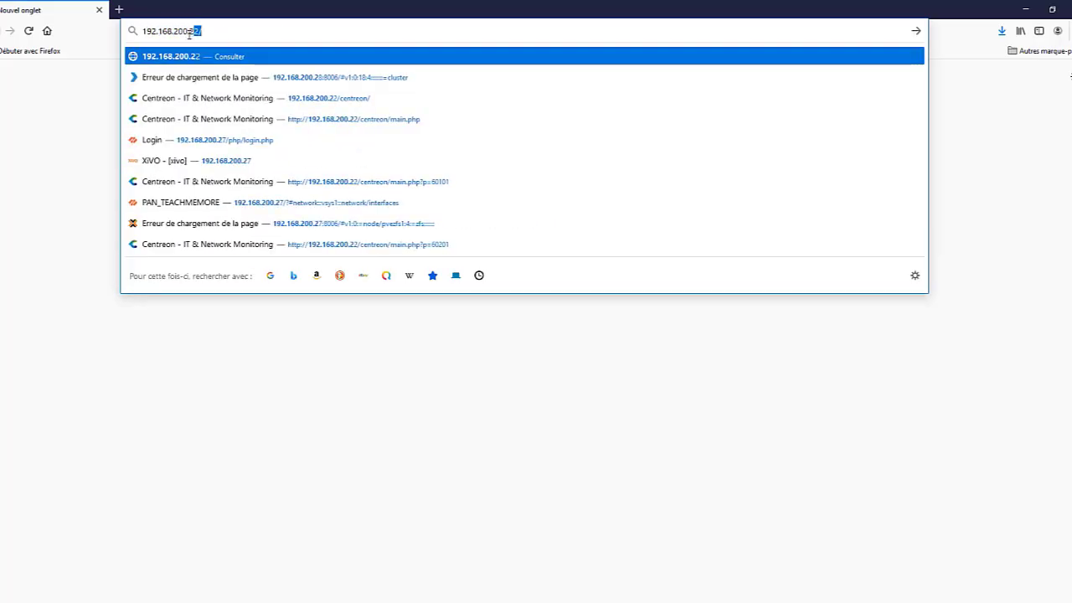
pyautogui.write('7')
pyautogui.press('Return')
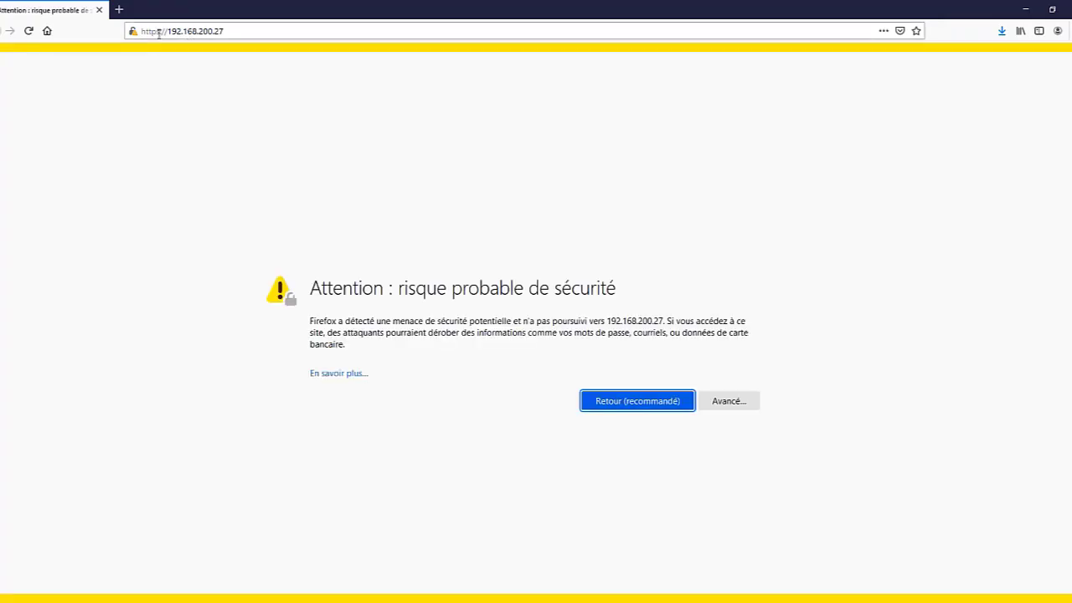
pyautogui.click(726, 401)
pyautogui.scroll(-1, 578, 469)
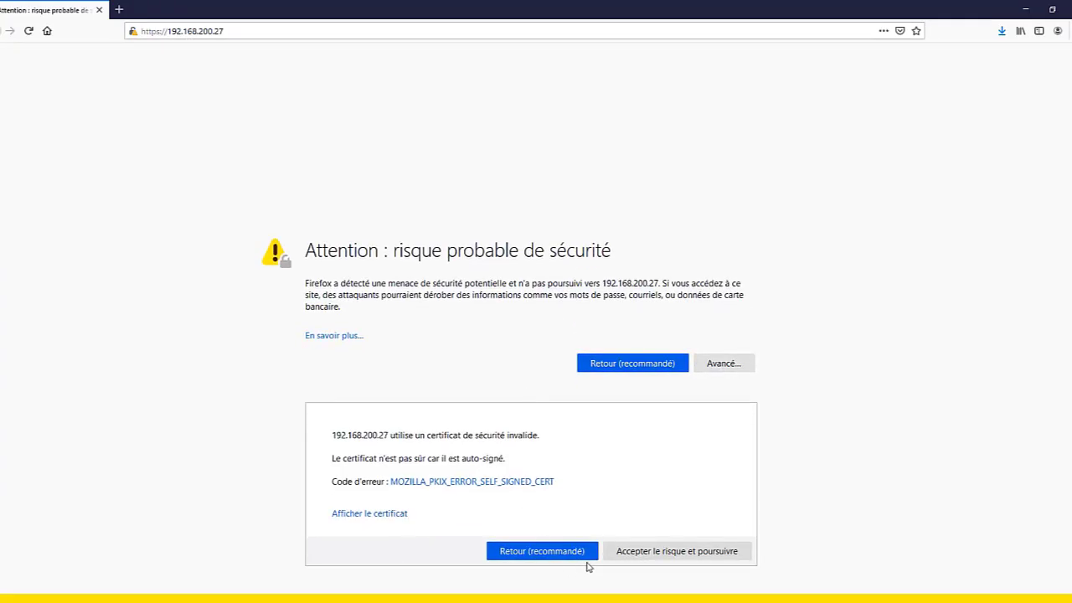
# Step: Accept the certificate risk and continue past the XiVO Présentation page
pyautogui.click(653, 544)
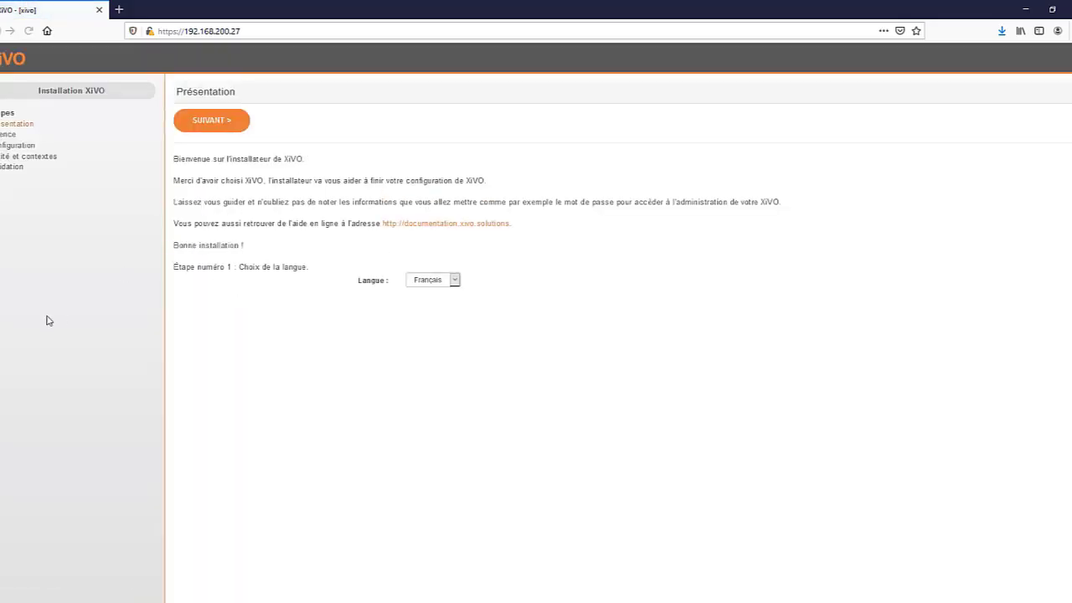
pyautogui.moveTo(175, 91); pyautogui.dragTo(255, 100)
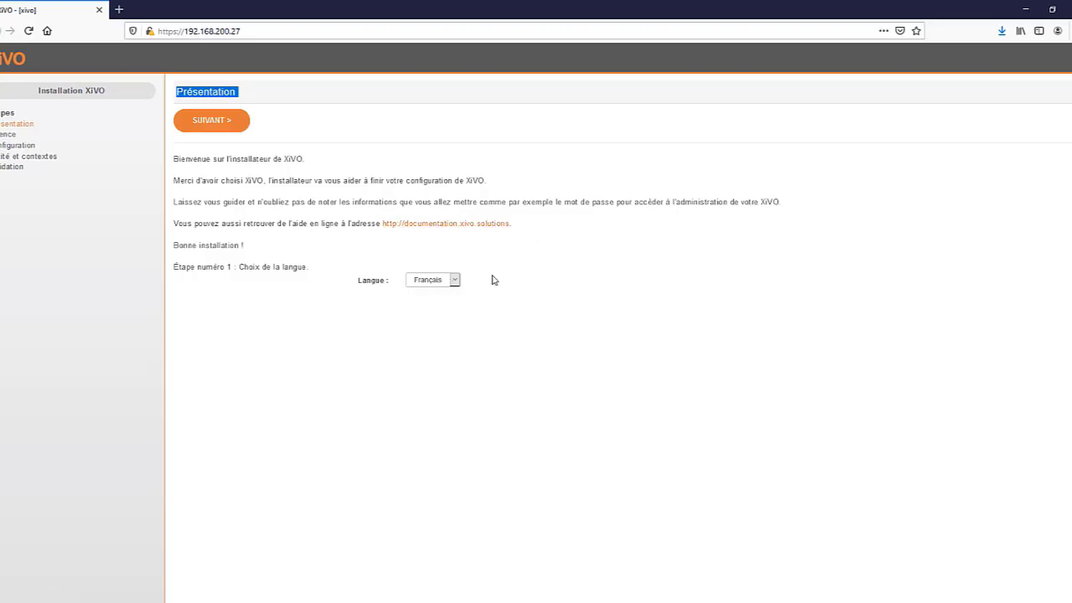
pyautogui.click(216, 122)
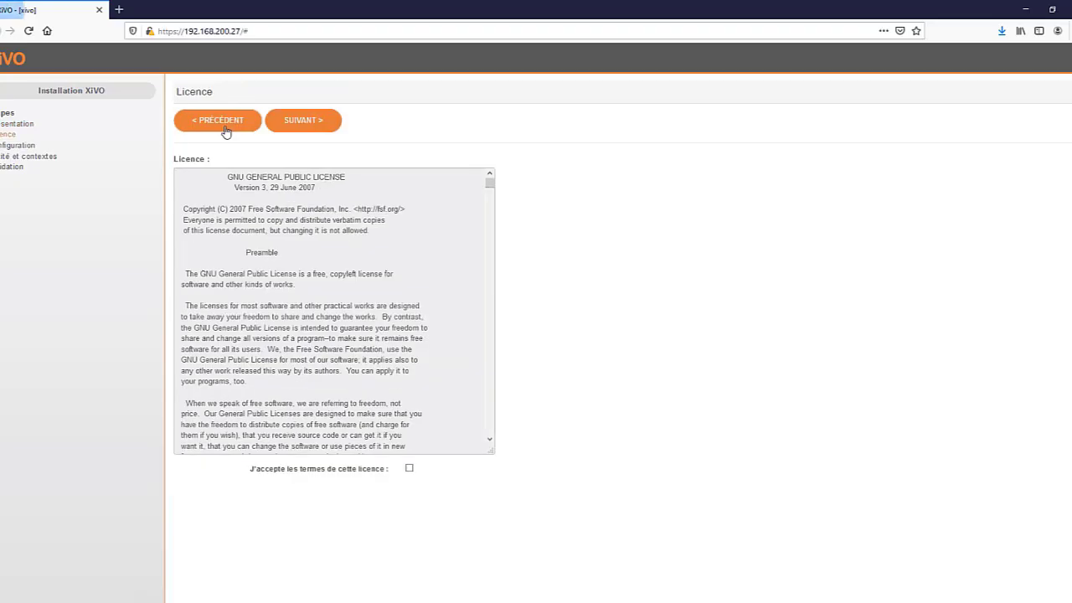
# Step: Accept the GPL licence terms and continue to the Configuration step
pyautogui.click(409, 468)
pyautogui.scroll(-10, 383, 417)
pyautogui.scroll(-15, 383, 416)
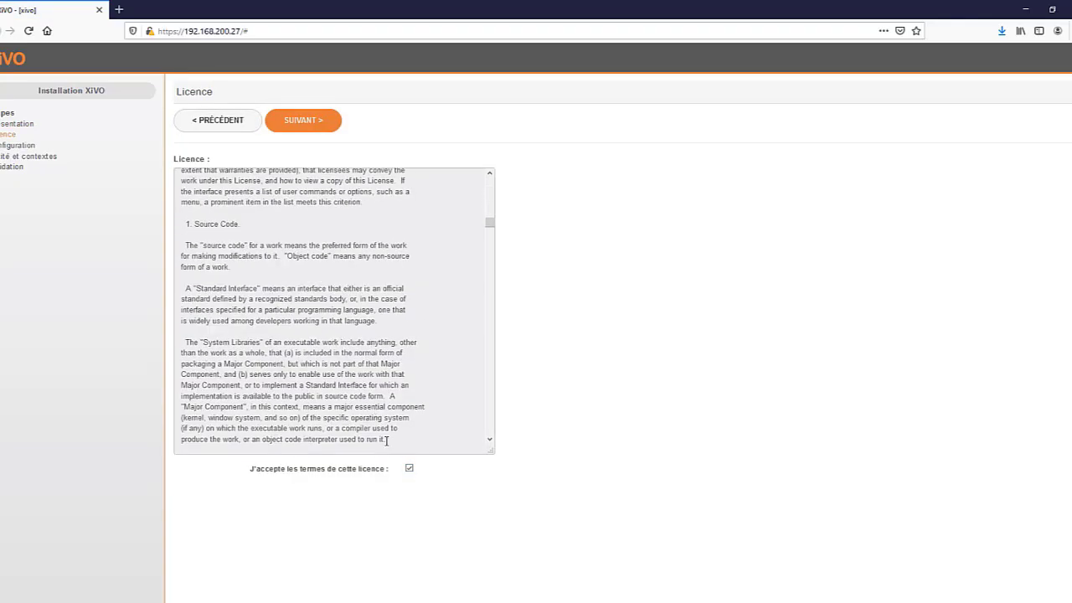
pyautogui.click(316, 124)
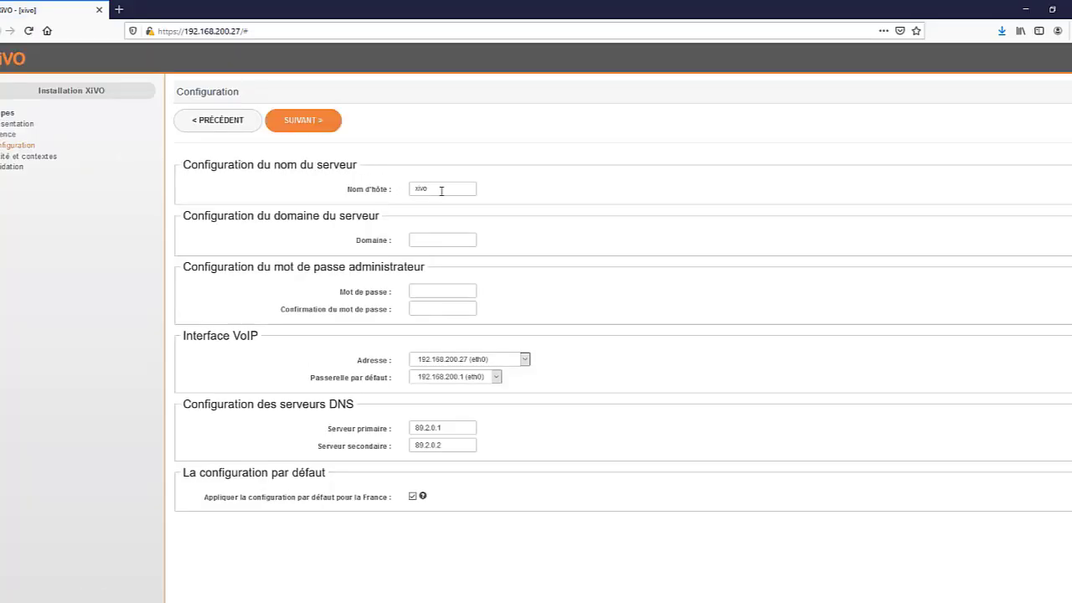
# Step: Replace the default hostname with SRV-TEACHMEMORE-XIVO
pyautogui.click(442, 191)
pyautogui.press('BackSpace')
pyautogui.press('BackSpace')
pyautogui.press('BackSpace')
pyautogui.press('BackSpace')
pyautogui.press('BackSpace')
pyautogui.press('BackSpace')
pyautogui.press('BackSpace')
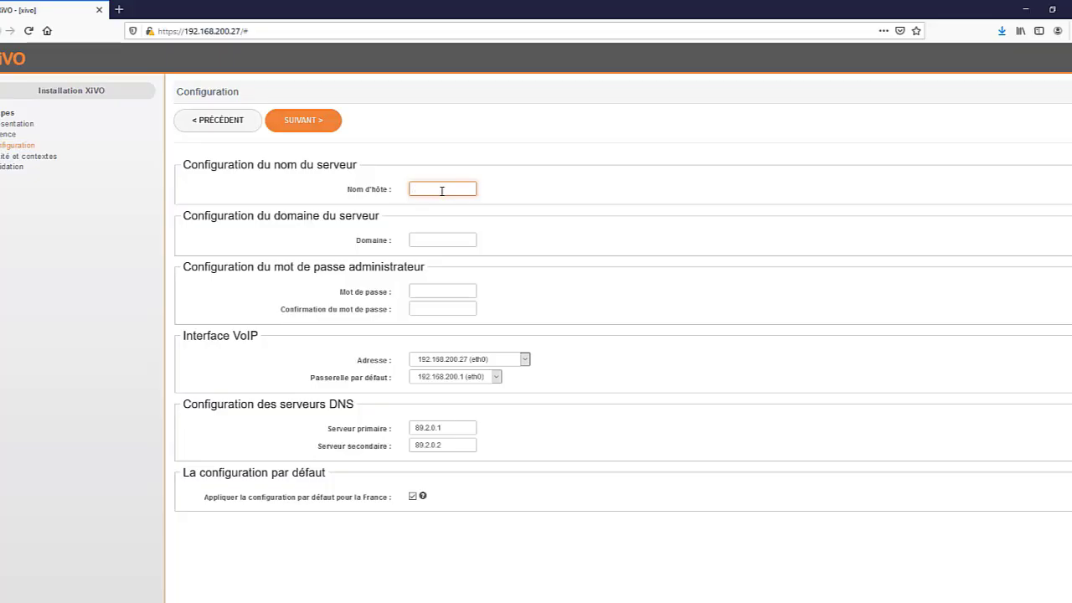
pyautogui.write('teachmemore')
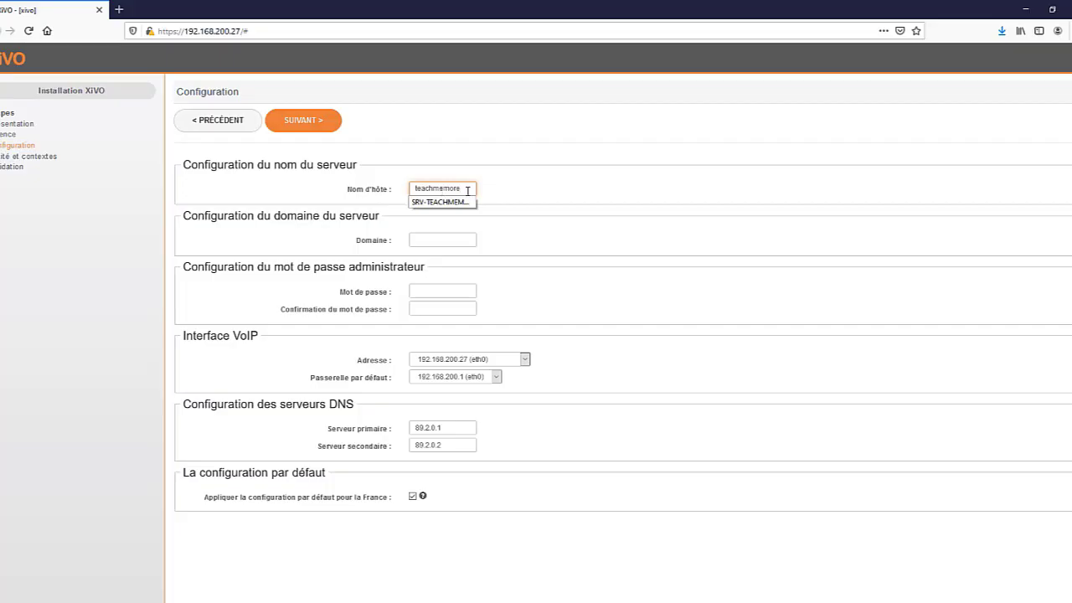
pyautogui.click(463, 203)
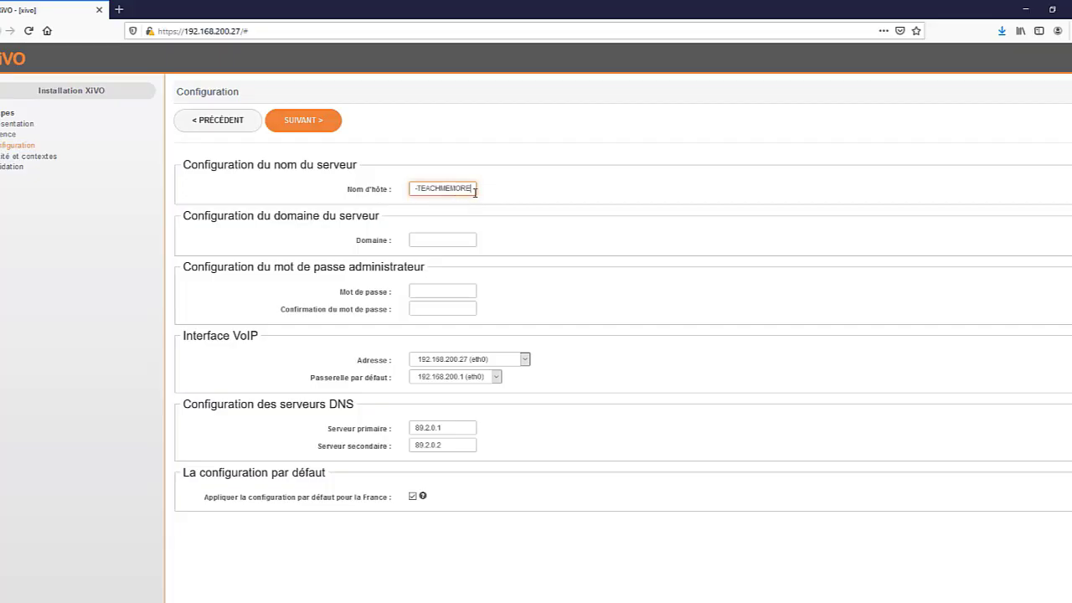
pyautogui.write('-XIVO')
# Step: Set the domain to teachmemore and enter a new administrator password
pyautogui.click(439, 237)
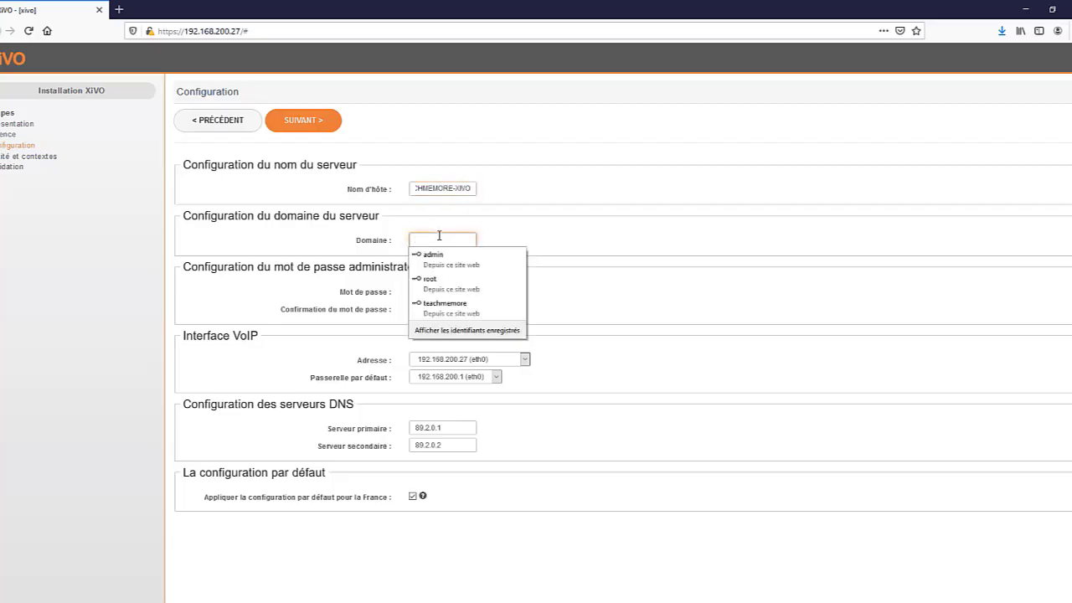
pyautogui.click(465, 305)
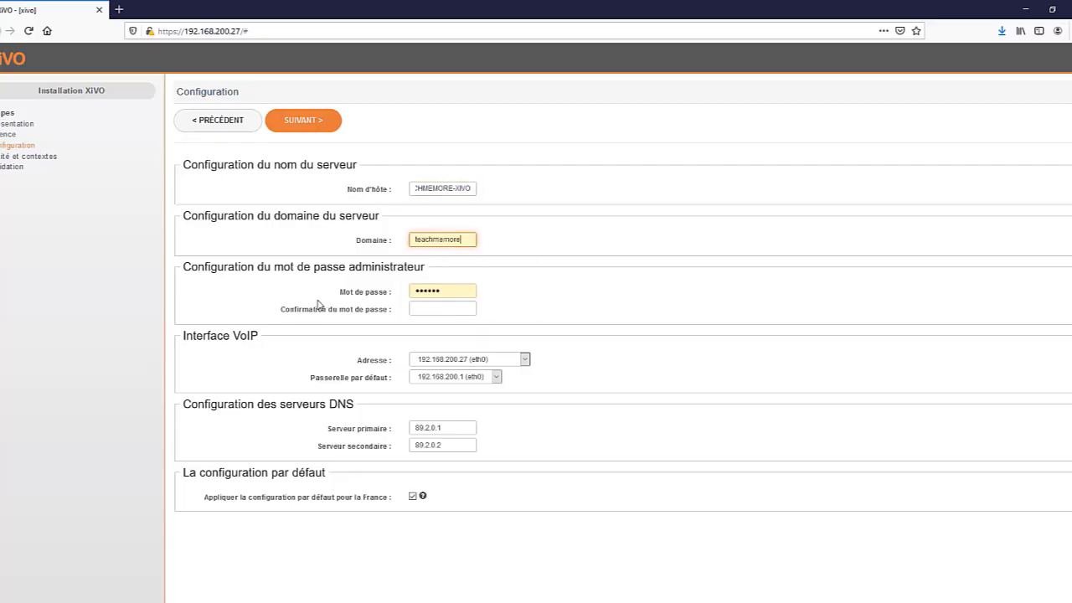
pyautogui.moveTo(454, 292); pyautogui.dragTo(361, 292)
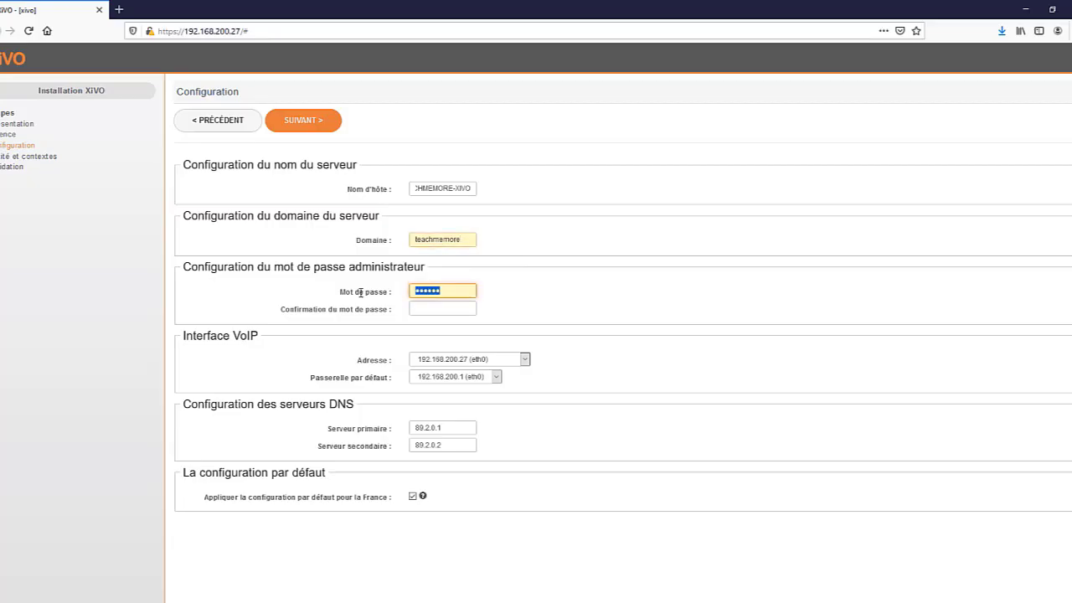
pyautogui.write('•••••')
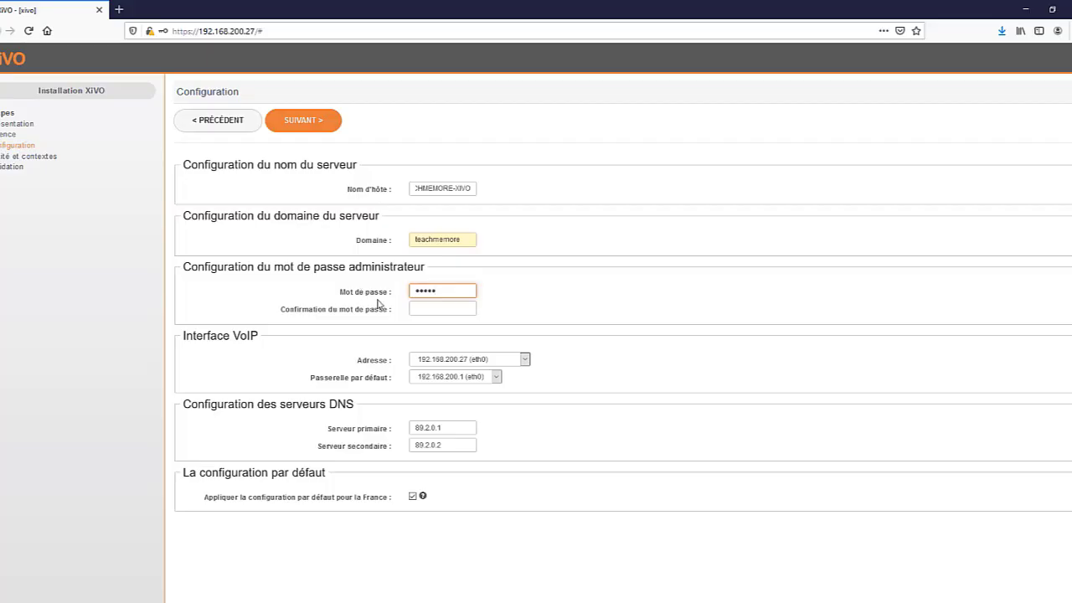
pyautogui.click(413, 306)
# Step: Confirm the administrator password, keep DNS servers 89.2.0.1 and 89.2.0.2, and continue
pyautogui.write('••')
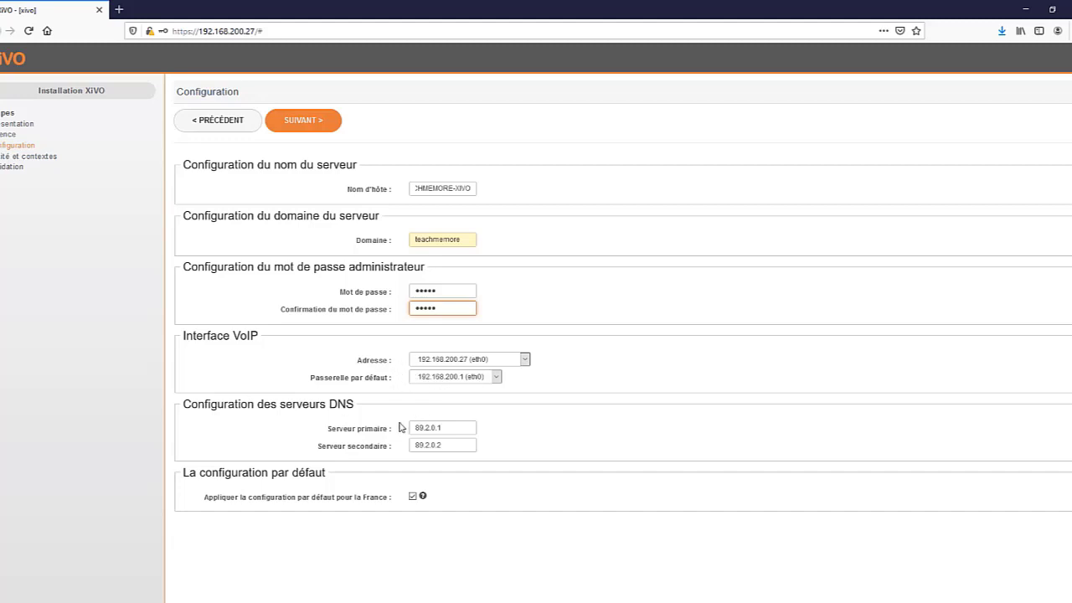
pyautogui.moveTo(449, 427); pyautogui.dragTo(402, 428)
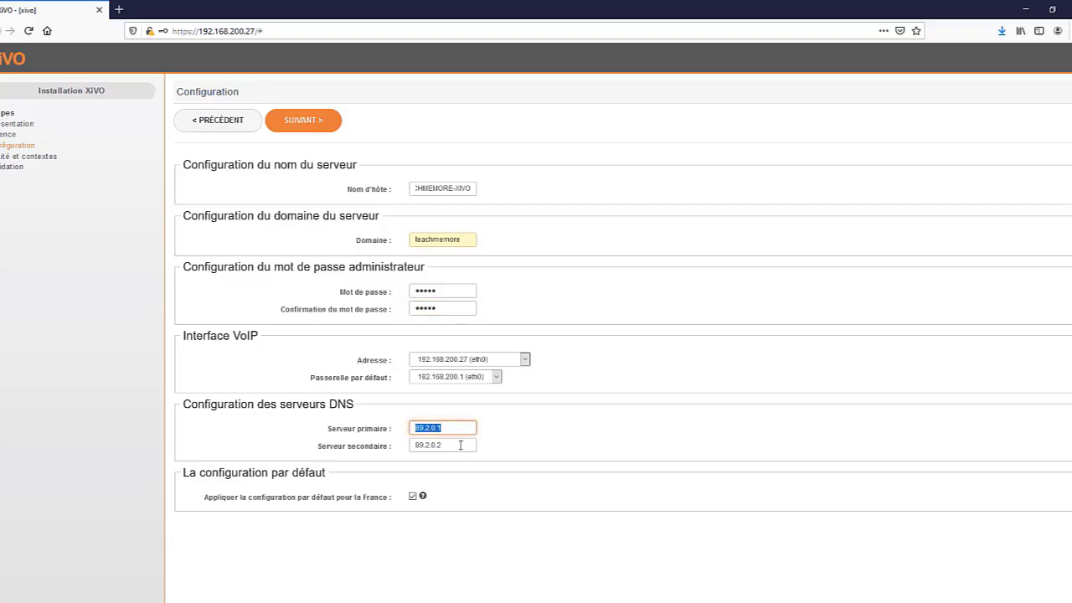
pyautogui.moveTo(463, 446); pyautogui.dragTo(399, 444)
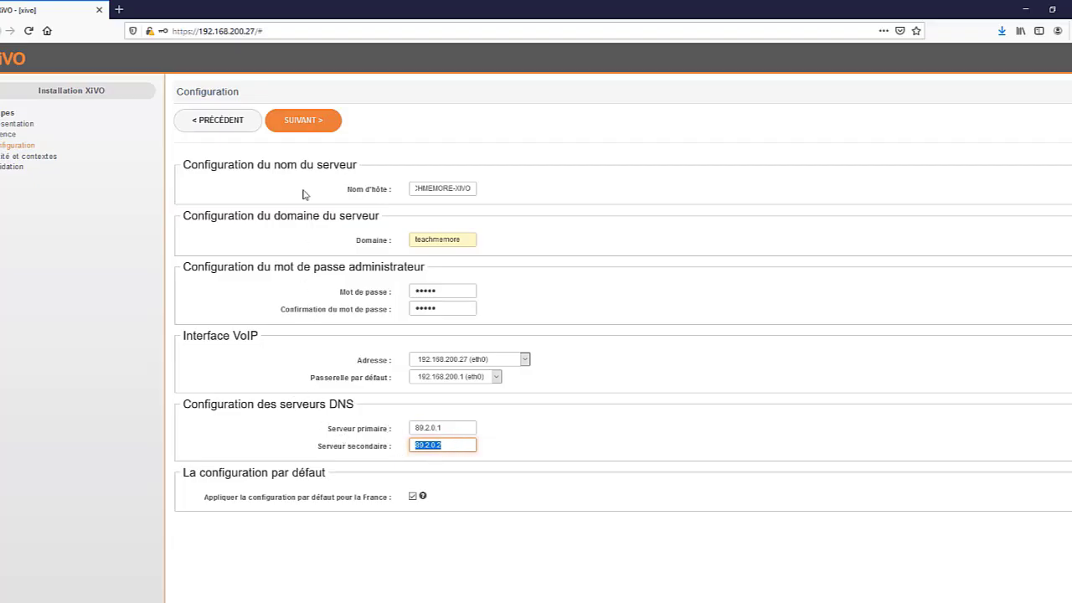
pyautogui.click(301, 127)
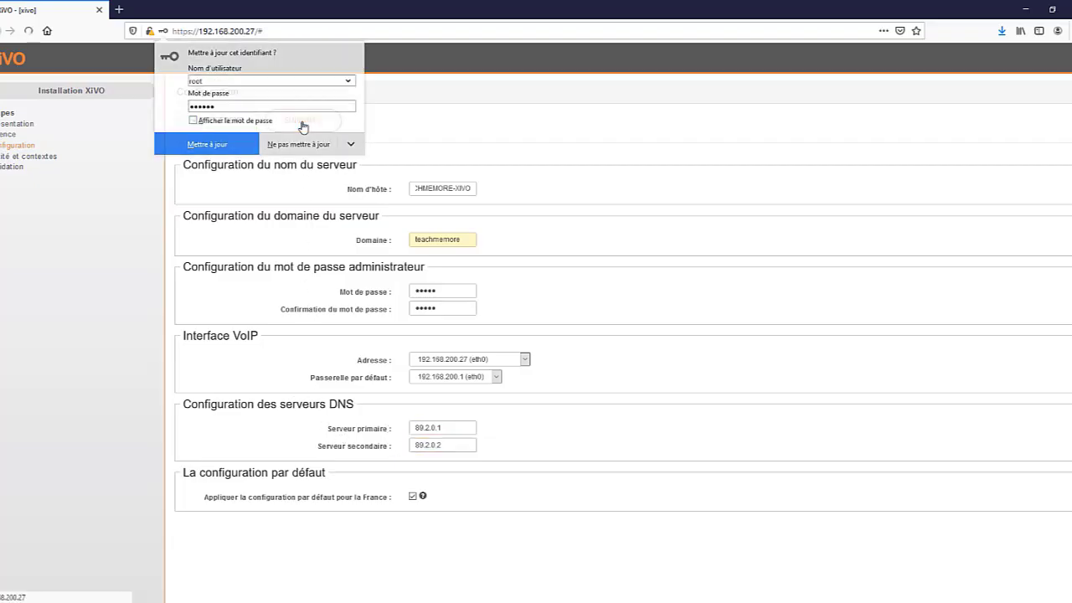
# Step: Save the updated browser login and enter TEACHMEMORE as the entity display name
pyautogui.click(181, 144)
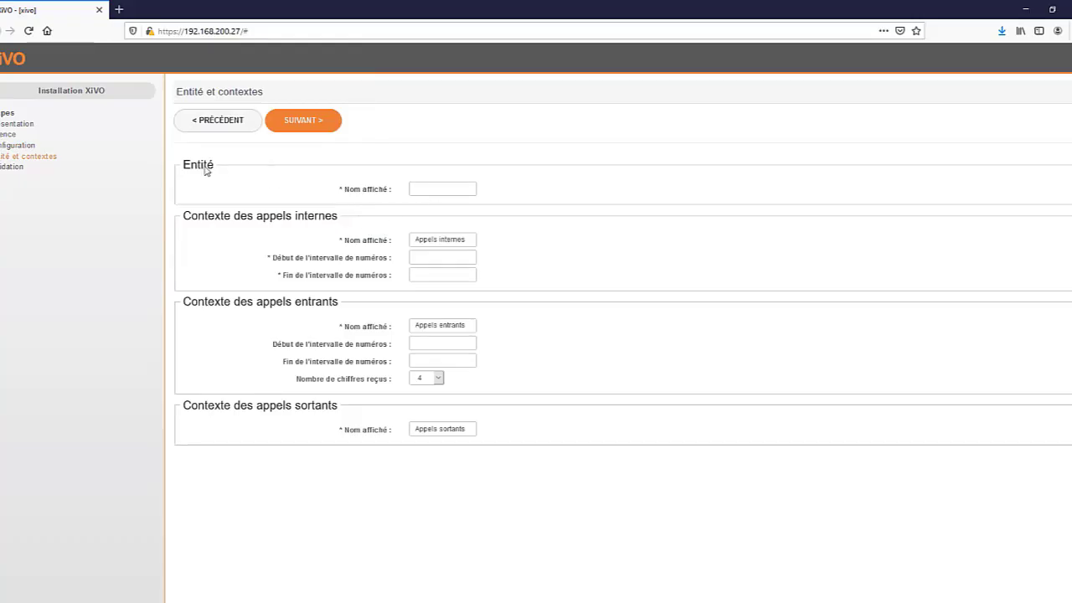
pyautogui.click(418, 189)
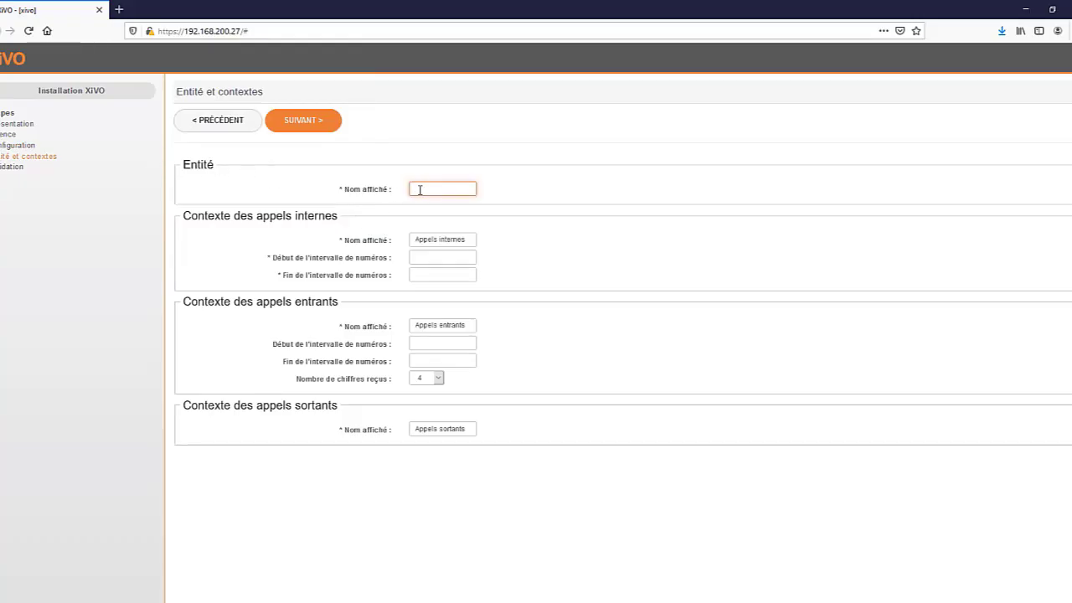
pyautogui.write('tea')
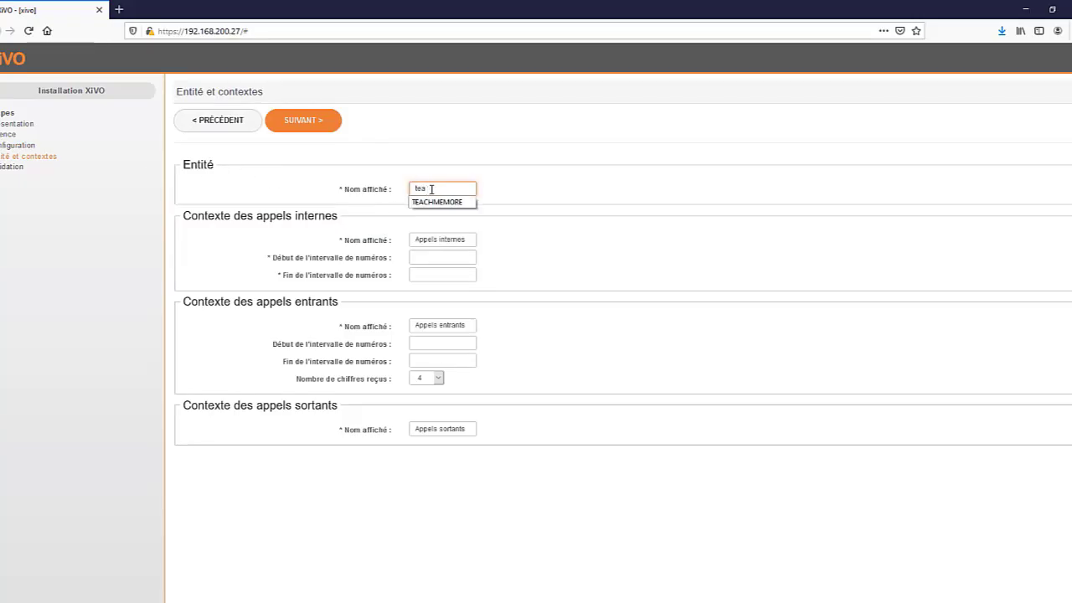
pyautogui.click(444, 202)
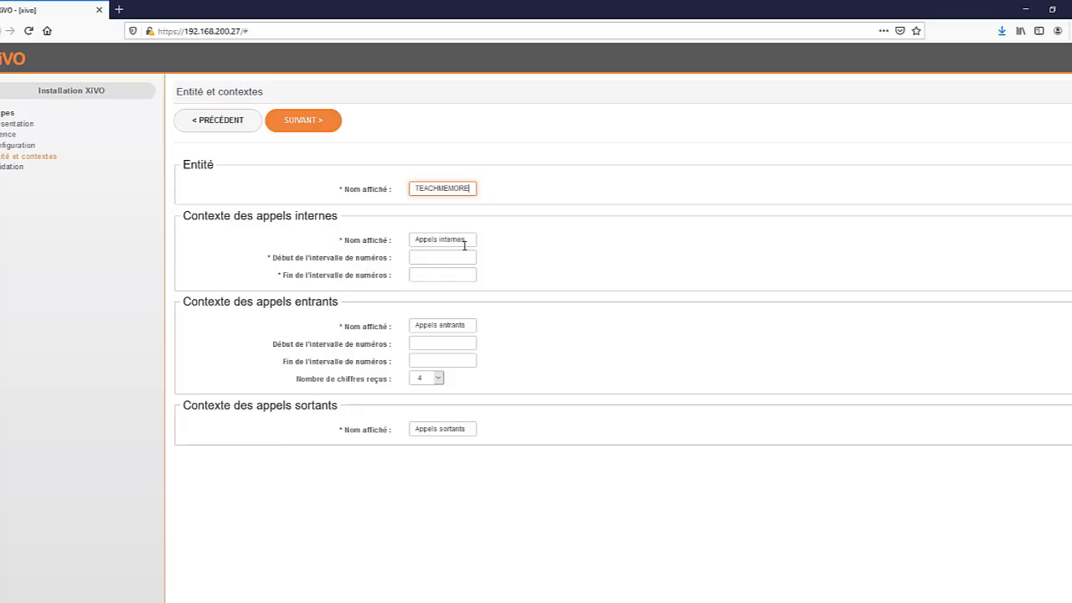
pyautogui.moveTo(467, 240); pyautogui.dragTo(408, 240)
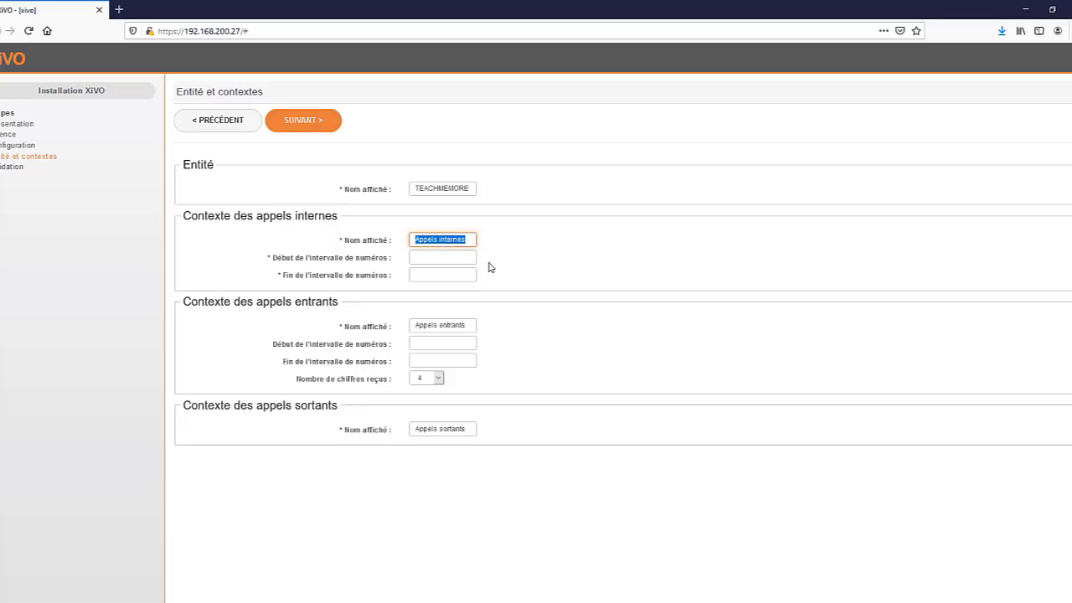
pyautogui.click(425, 261)
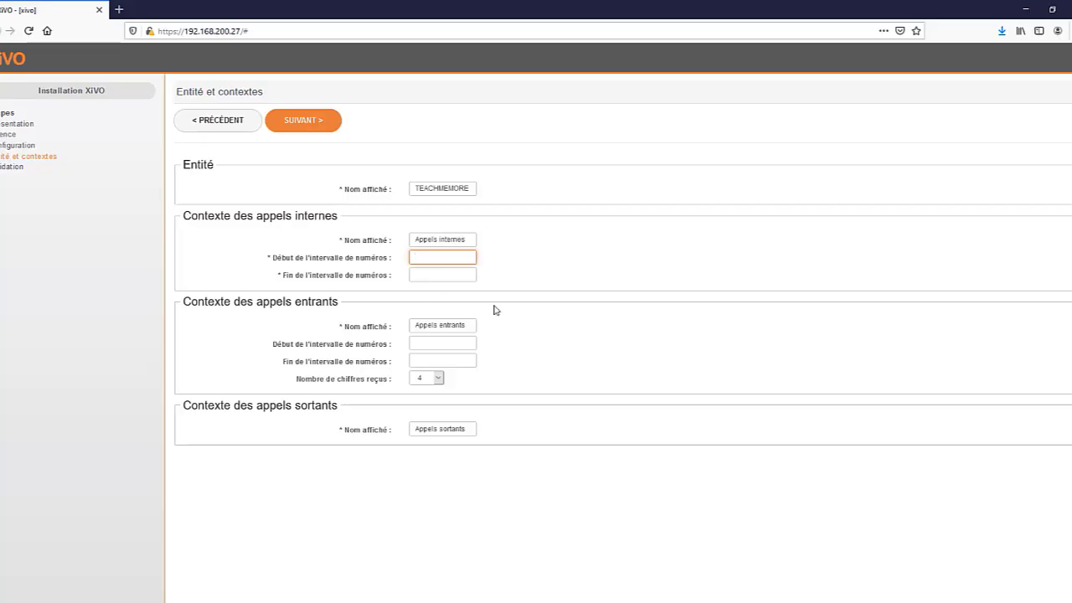
# Step: Enter 100 as the internal-calls number range start
pyautogui.click(432, 259)
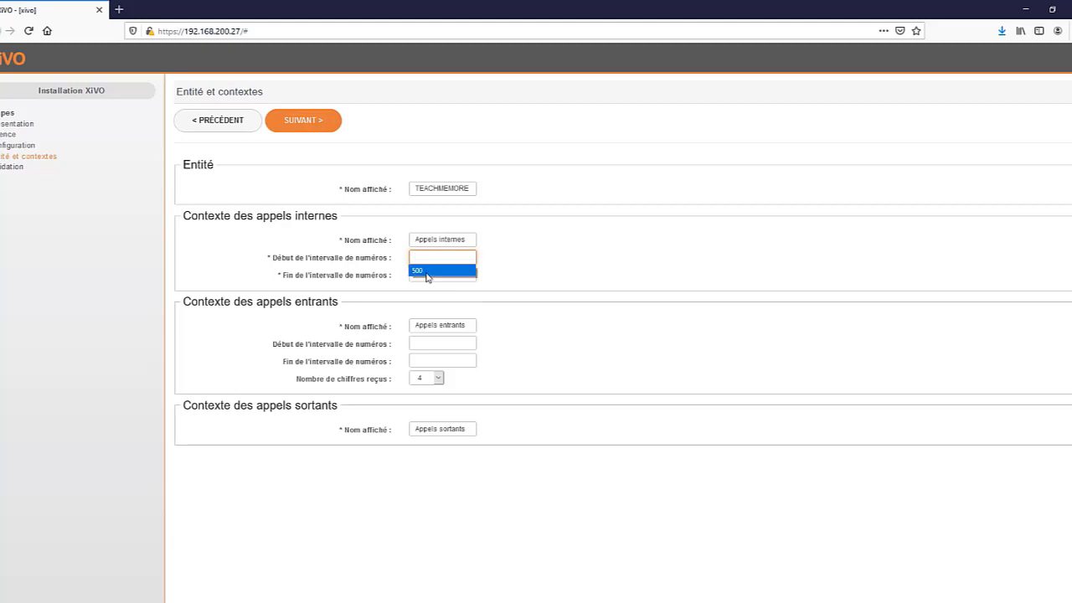
pyautogui.click(429, 268)
pyautogui.click(421, 259)
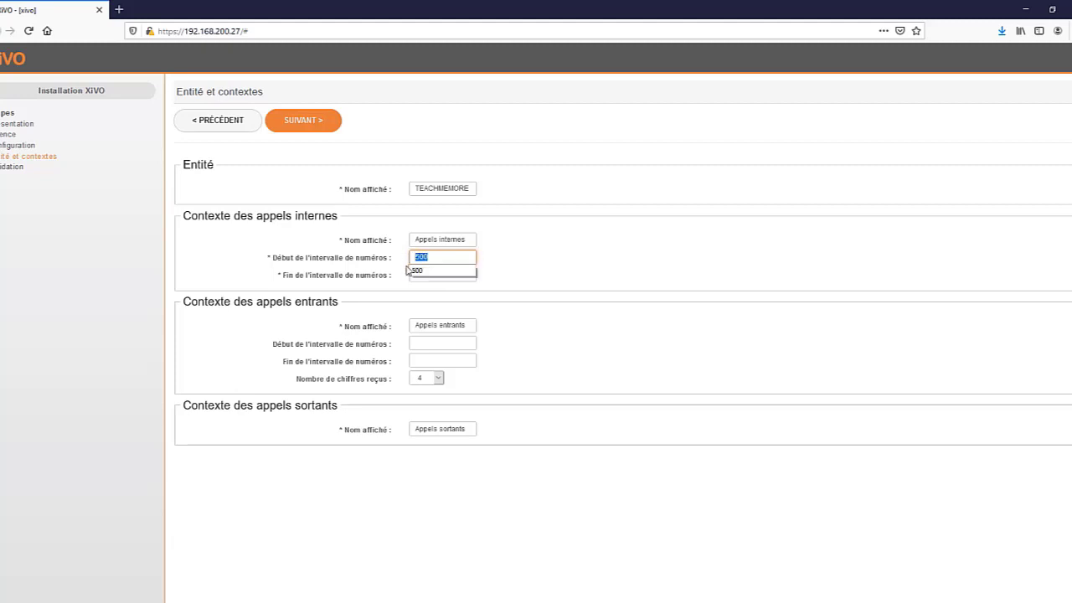
pyautogui.click(418, 274)
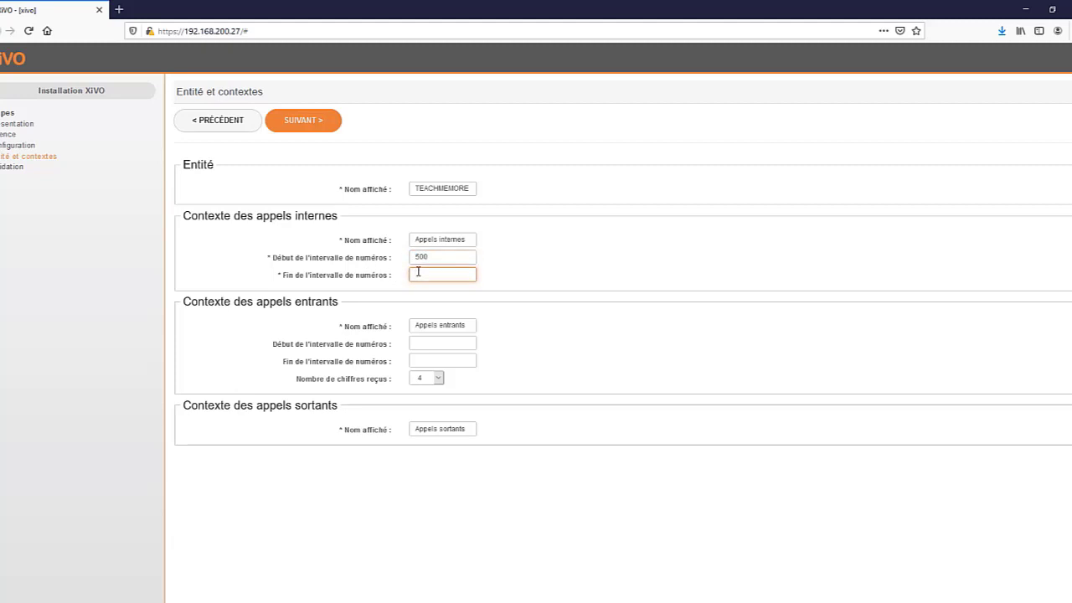
pyautogui.write('600')
pyautogui.doubleClick(420, 258)
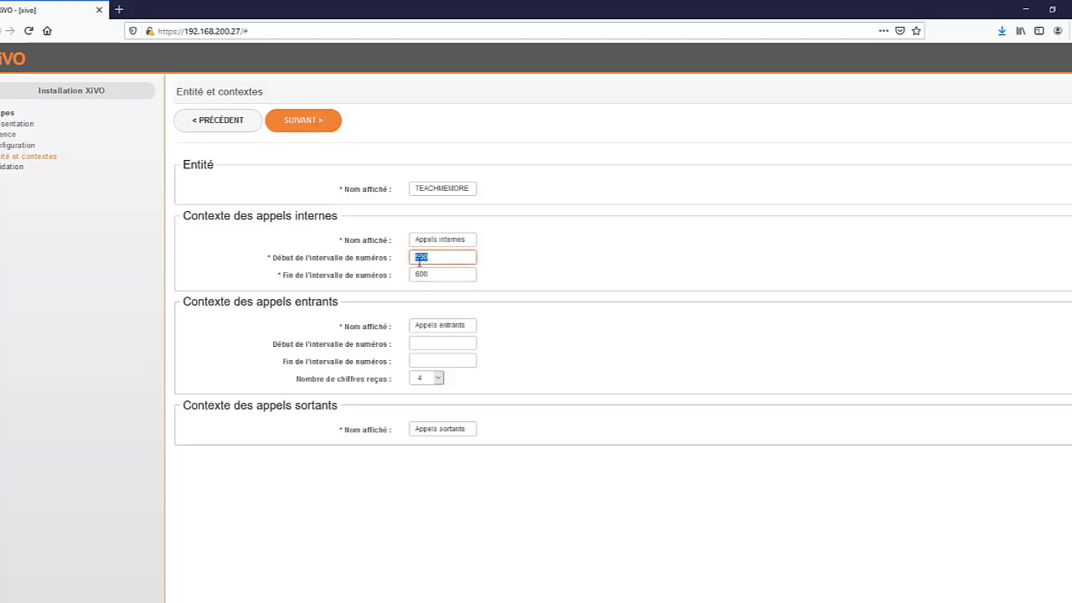
pyautogui.write('10')
pyautogui.press('Tab')
pyautogui.write('1')
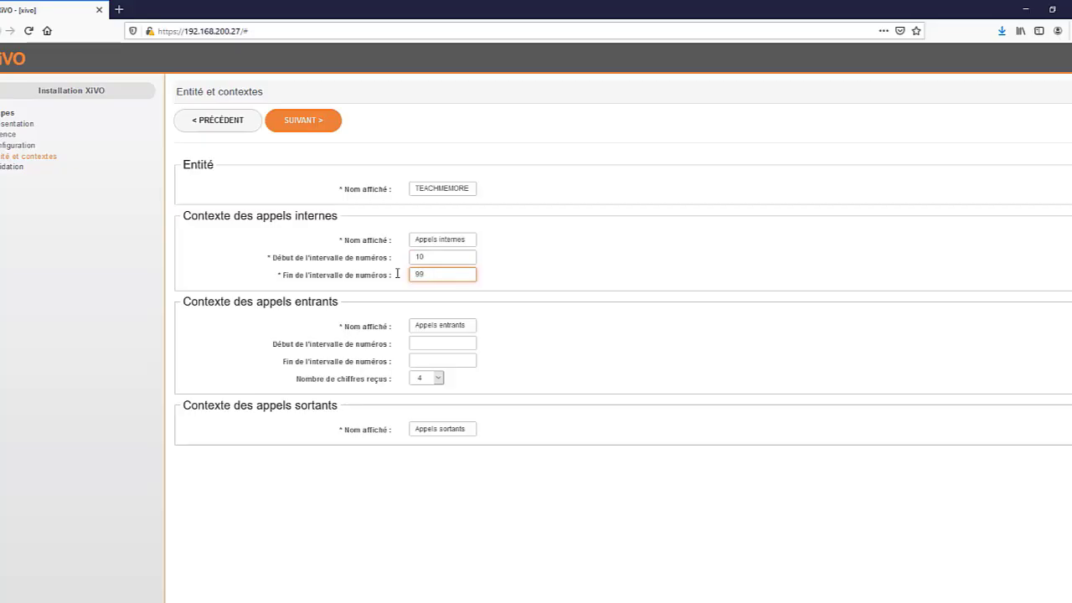
# Step: Set the internal-calls range end to 200 and recheck the start value 100
pyautogui.moveTo(434, 275); pyautogui.dragTo(410, 257)
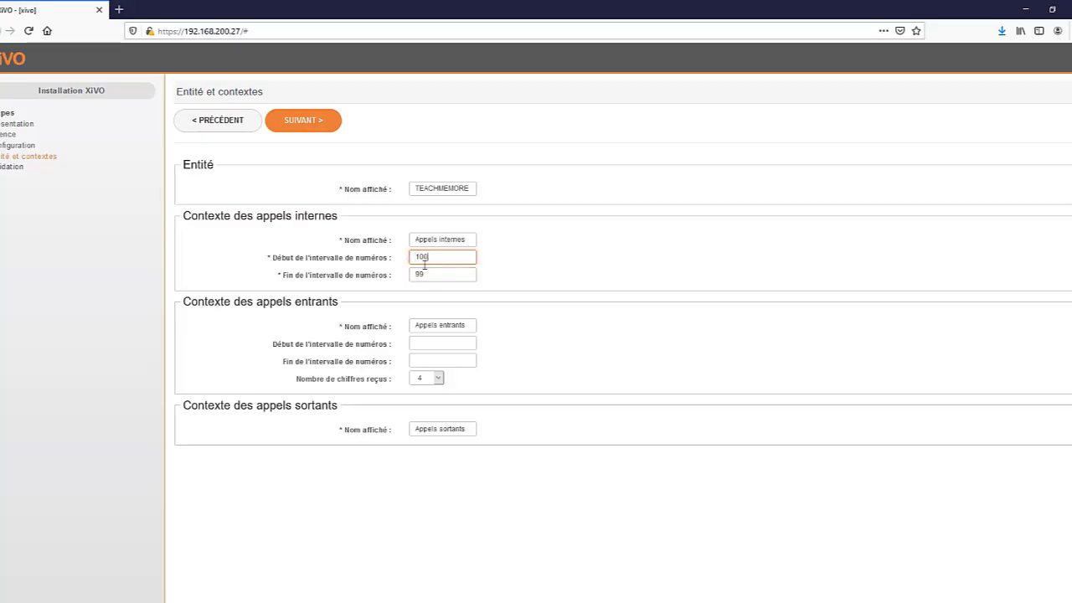
pyautogui.moveTo(435, 271); pyautogui.dragTo(404, 277)
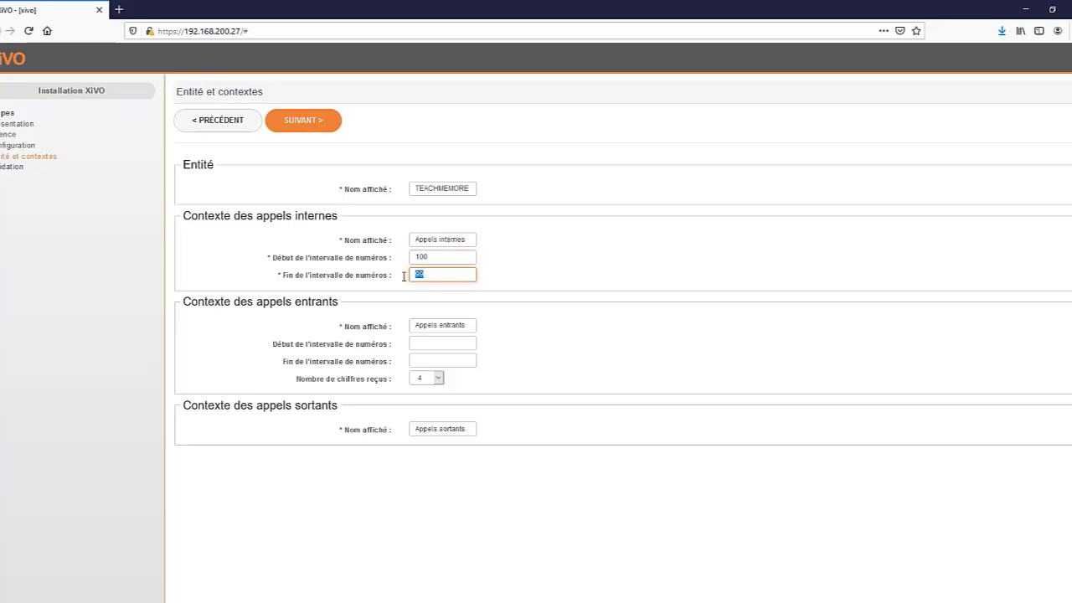
pyautogui.click(337, 278)
pyautogui.click(545, 278)
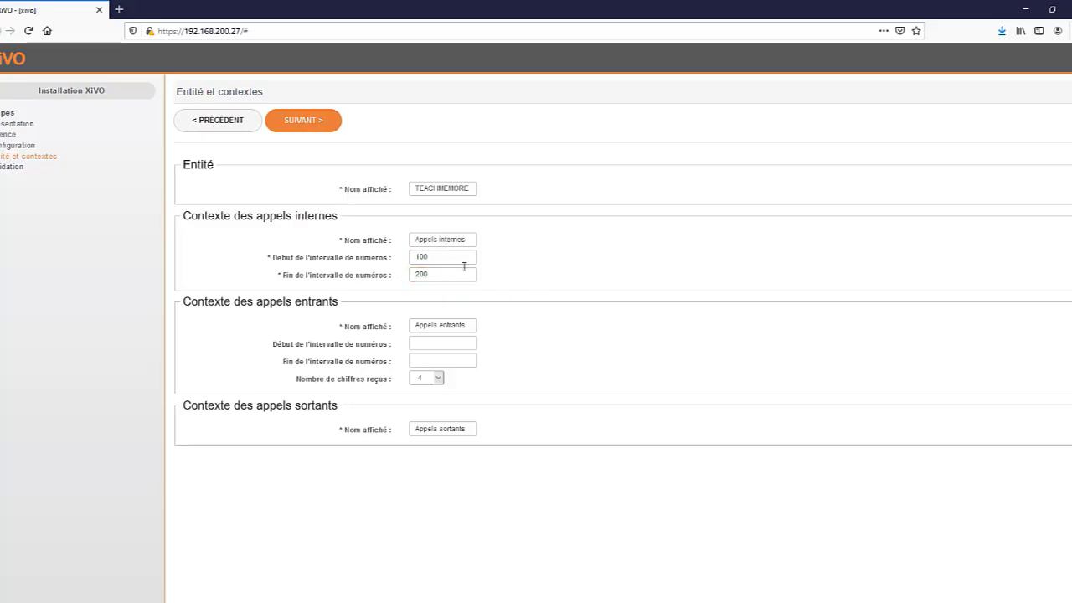
pyautogui.click(444, 257)
pyautogui.click(388, 257)
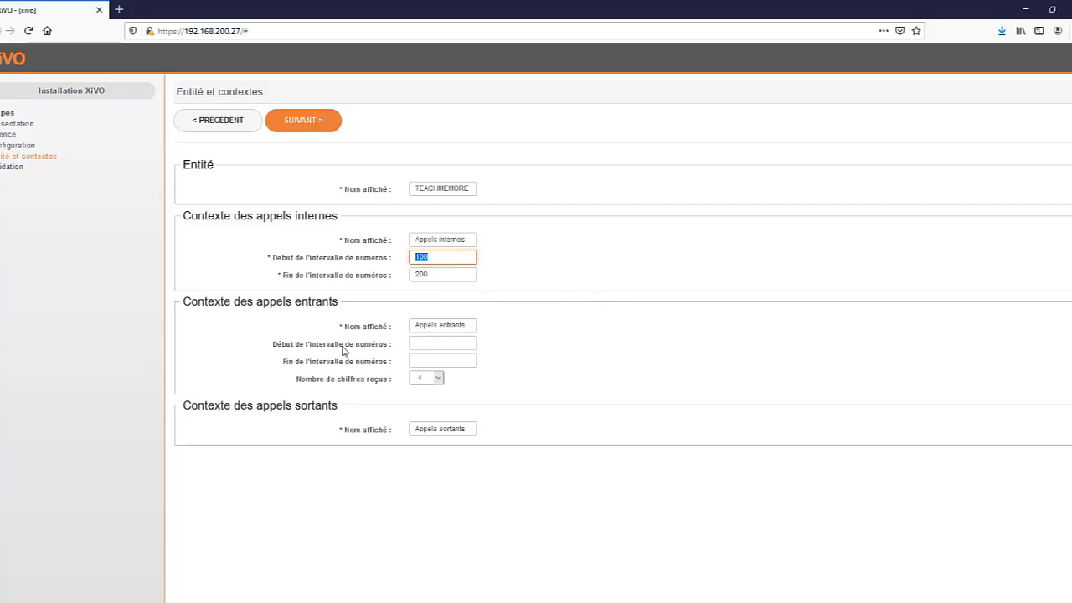
pyautogui.moveTo(469, 328); pyautogui.dragTo(391, 325)
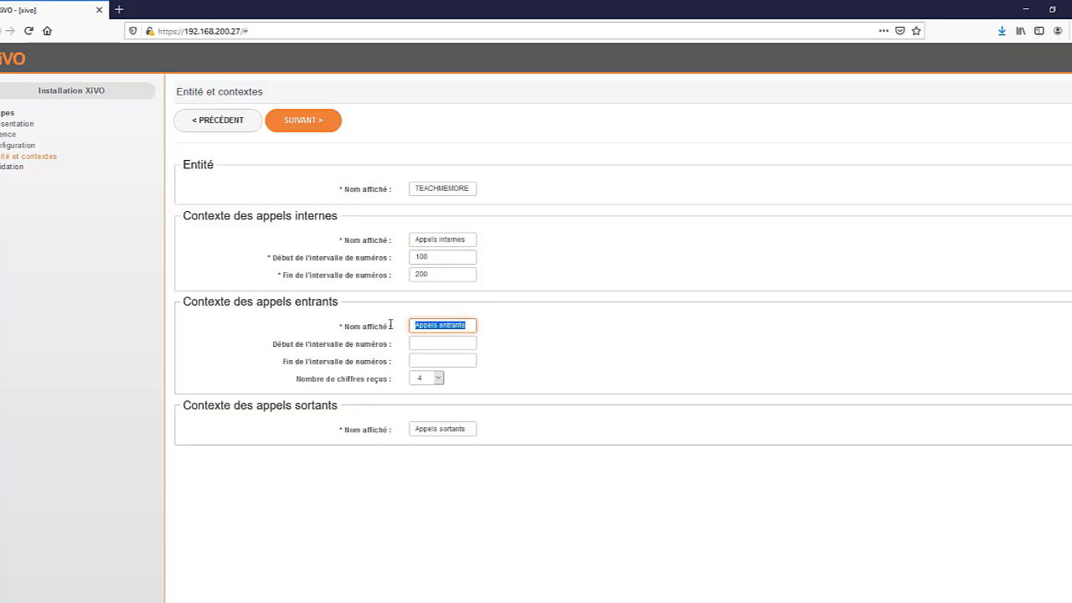
pyautogui.click(428, 344)
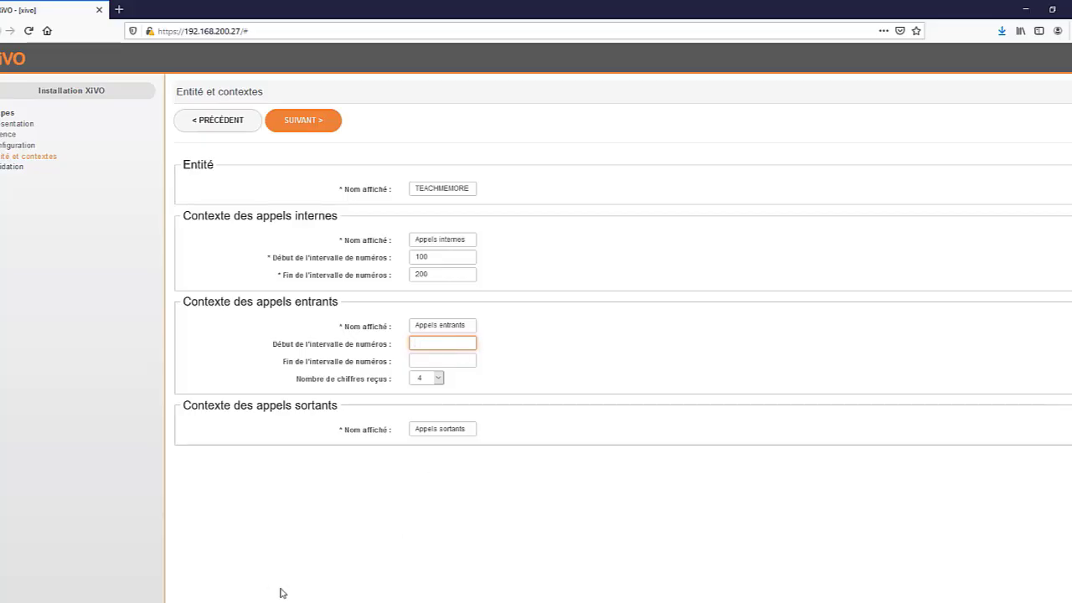
# Step: Switch to Excel's Classeur1 and review the five incoming phone numbers in A1:A5
pyautogui.hotkey('alt', 'Tab')
pyautogui.click(626, 337)
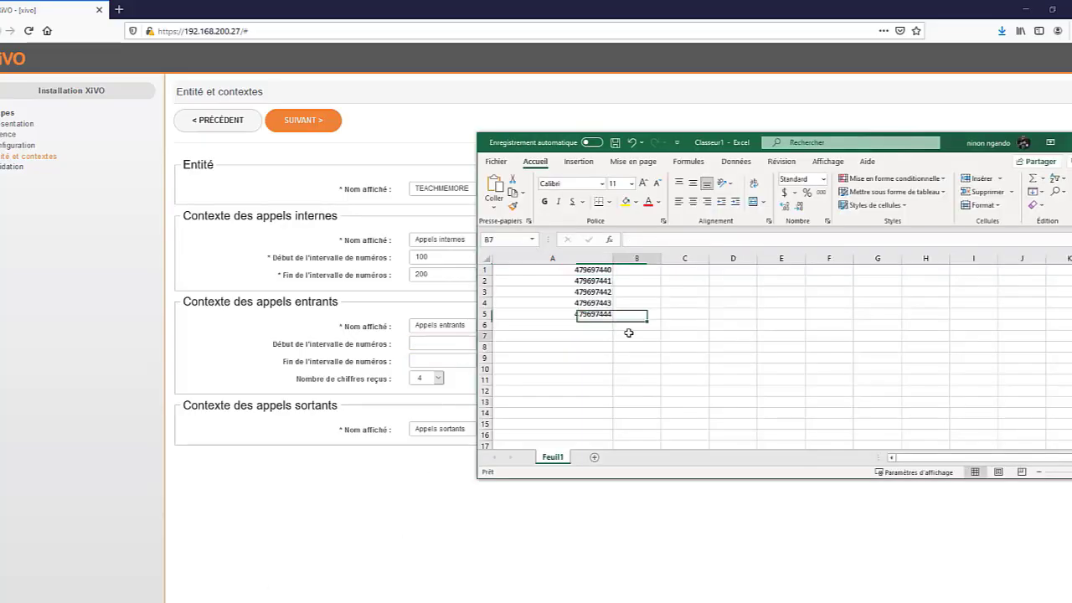
pyautogui.doubleClick(594, 273)
pyautogui.moveTo(595, 273); pyautogui.dragTo(602, 316)
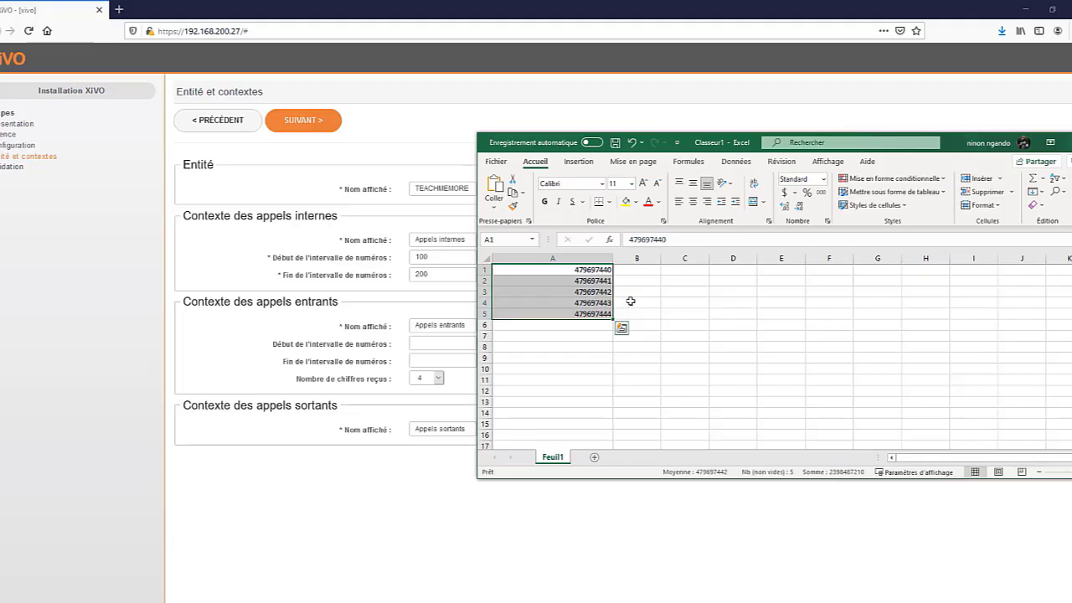
pyautogui.hotkey('ctrl', 'Down')
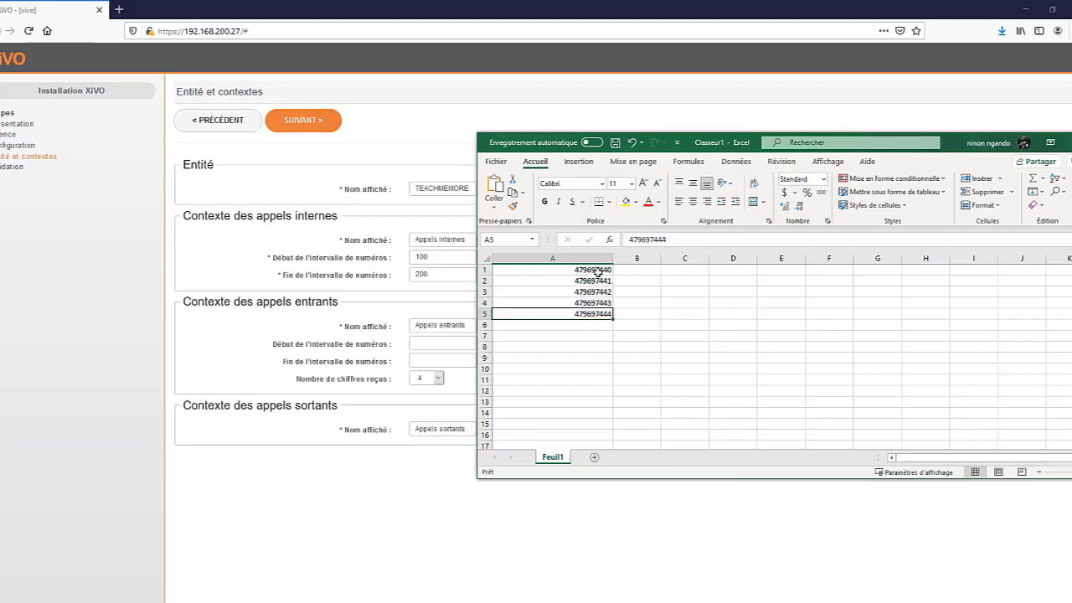
pyautogui.doubleClick(597, 270)
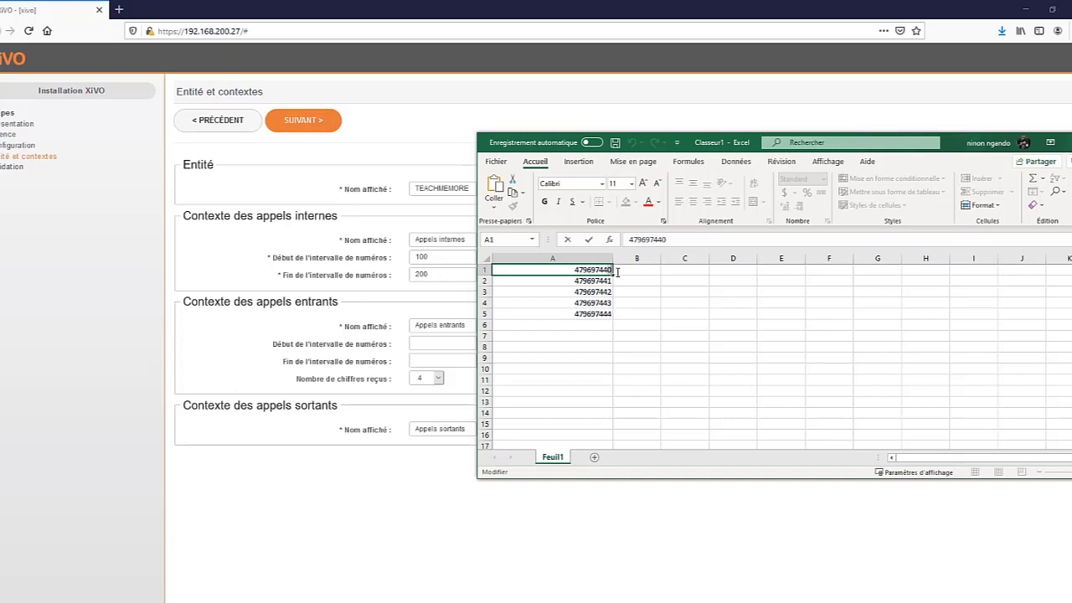
pyautogui.moveTo(618, 272); pyautogui.dragTo(610, 272)
pyautogui.click(609, 280)
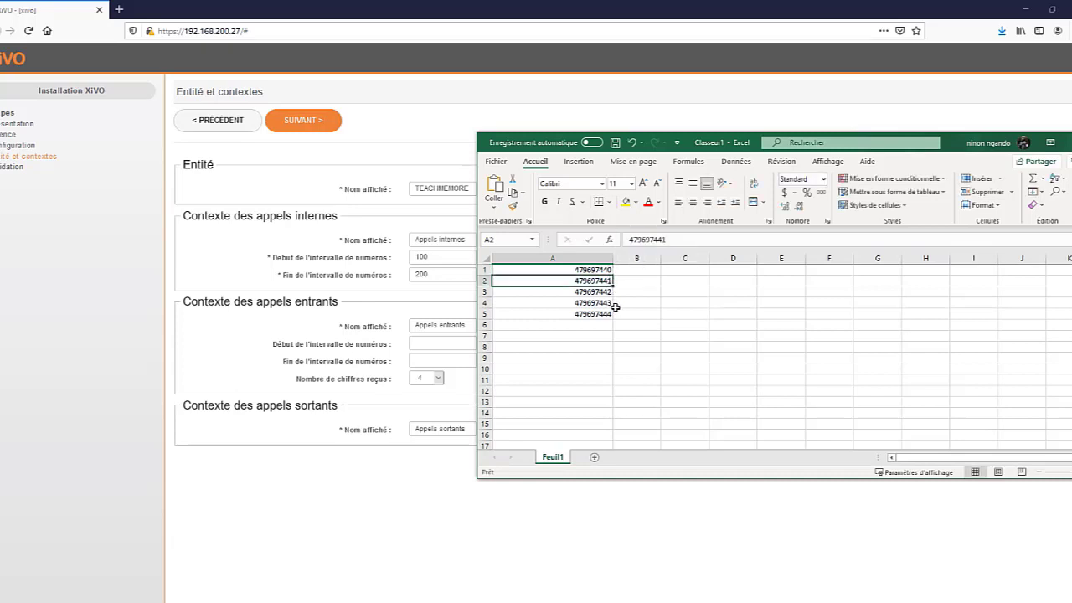
pyautogui.click(585, 268)
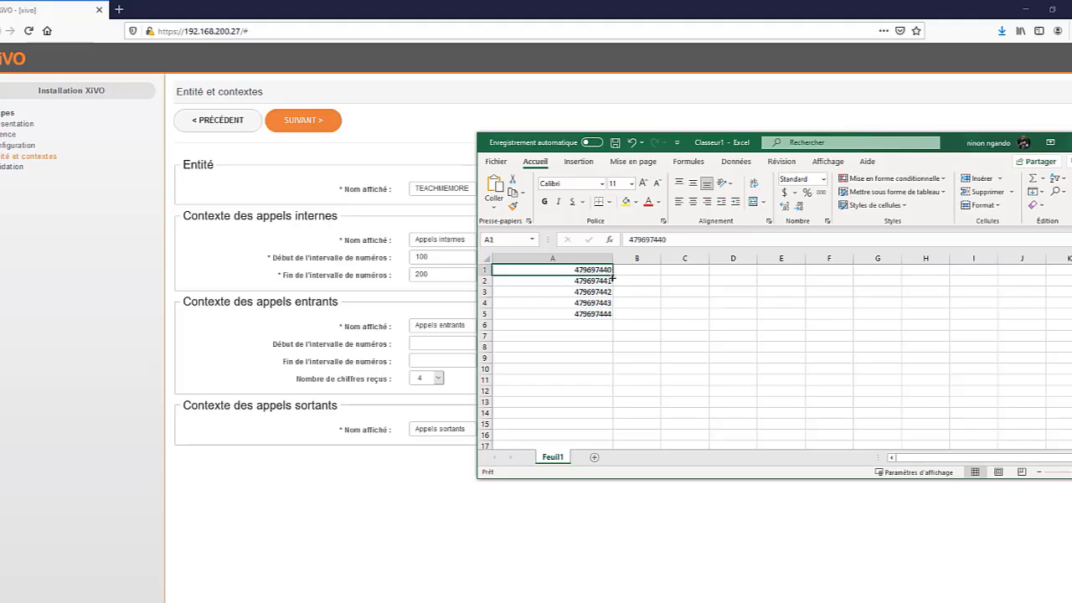
pyautogui.click(608, 282)
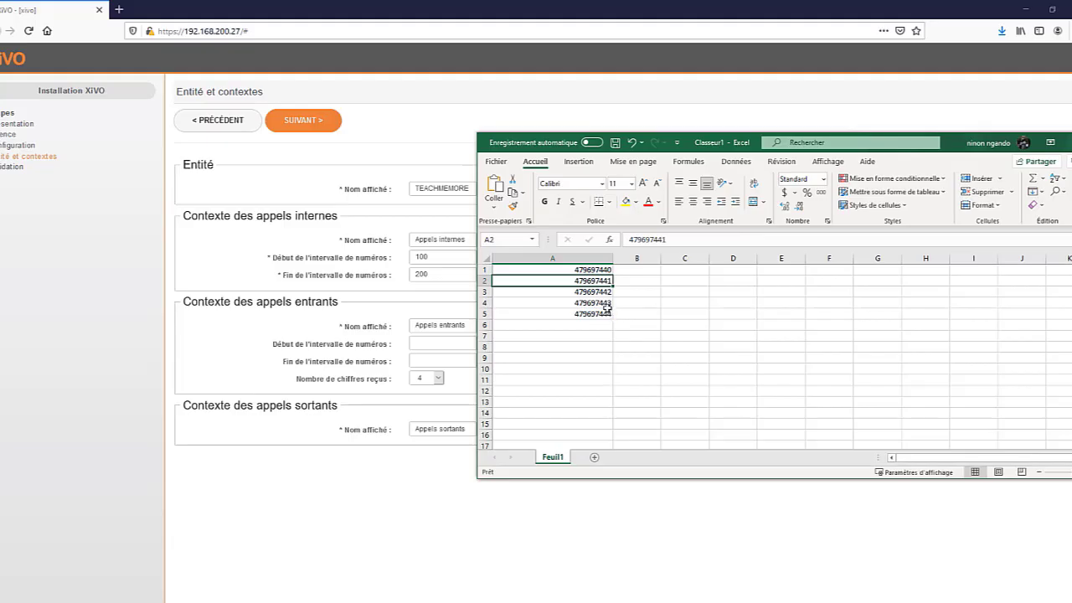
pyautogui.click(603, 270)
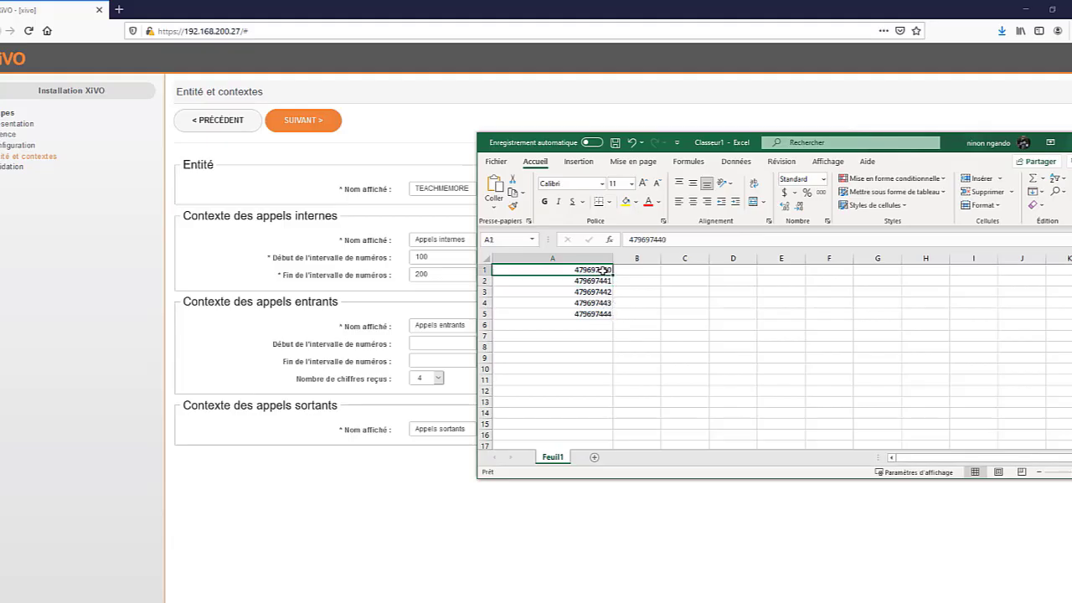
pyautogui.hotkey('ctrl', 'c')
pyautogui.click(447, 344)
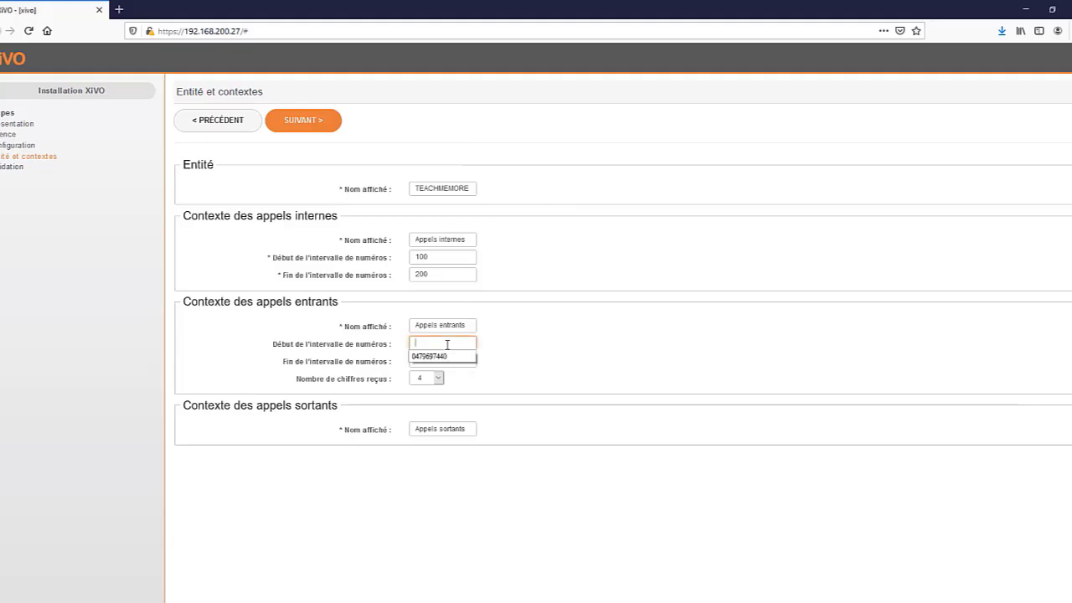
pyautogui.click(452, 359)
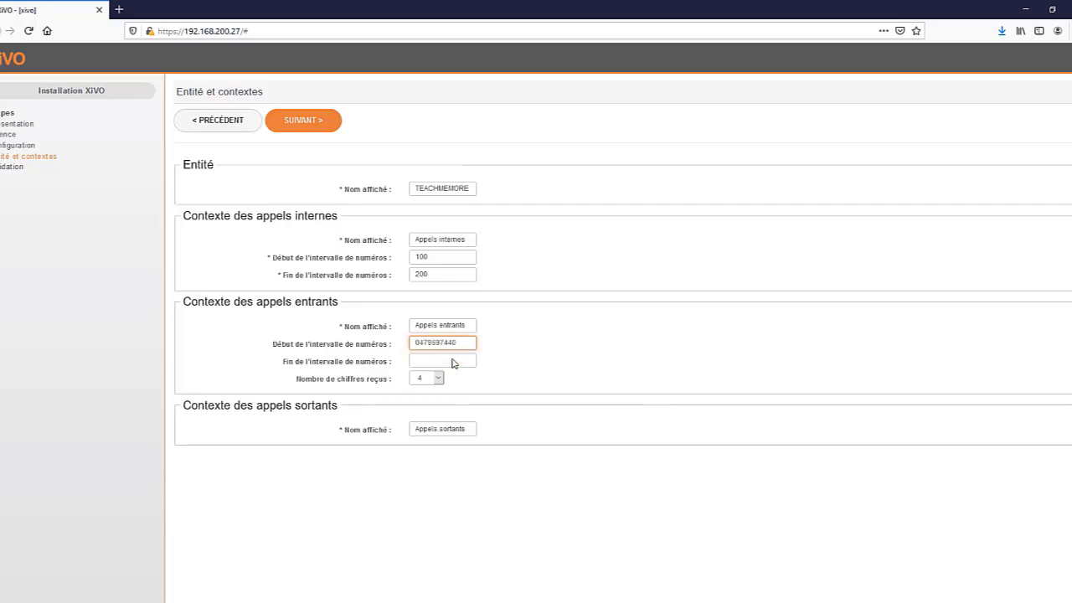
pyautogui.click(438, 379)
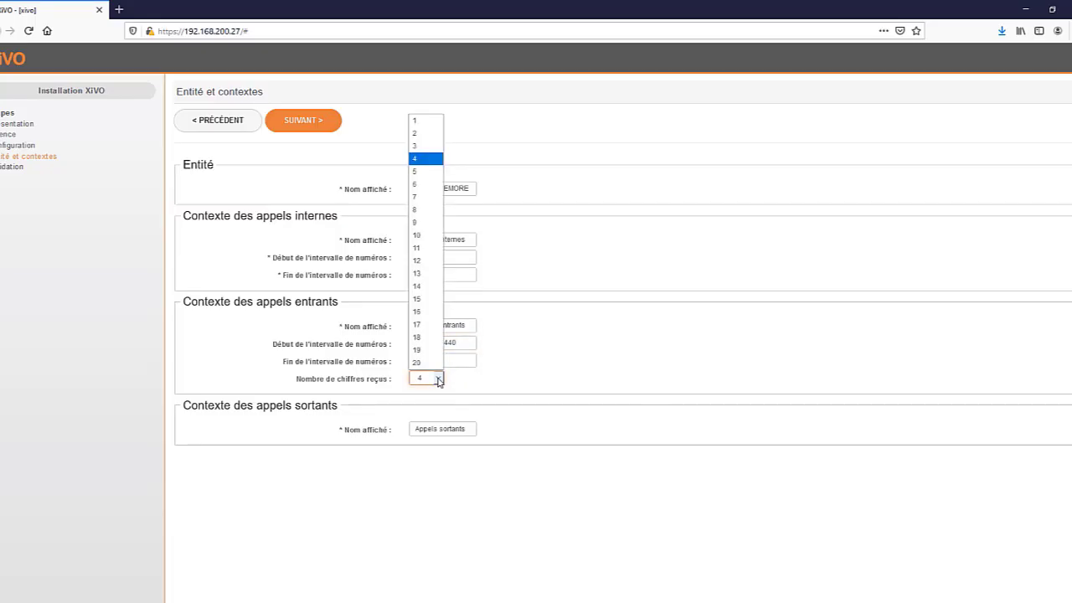
pyautogui.click(537, 336)
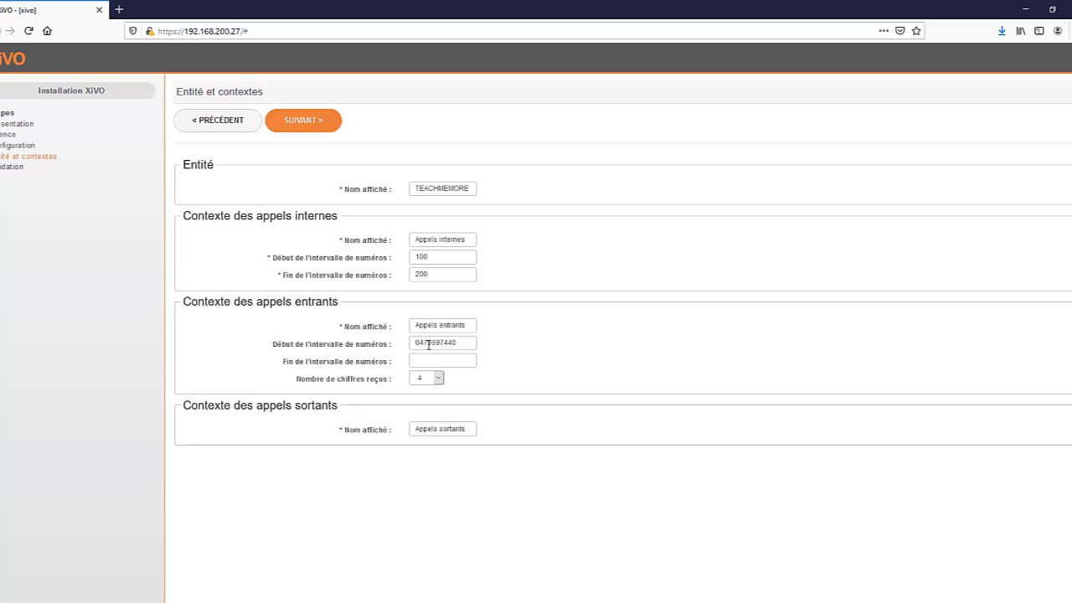
pyautogui.click(428, 345)
pyautogui.click(452, 361)
pyautogui.moveTo(469, 342); pyautogui.dragTo(351, 348)
pyautogui.hotkey('ctrl', 'c')
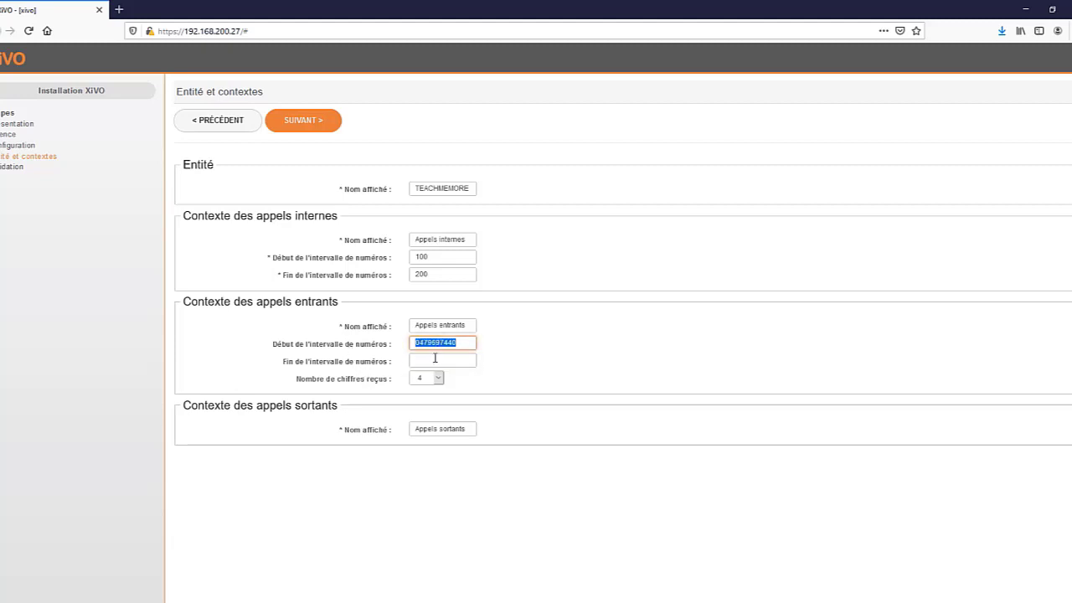
pyautogui.click(433, 360)
pyautogui.hotkey('ctrl', 'v')
pyautogui.press('BackSpace')
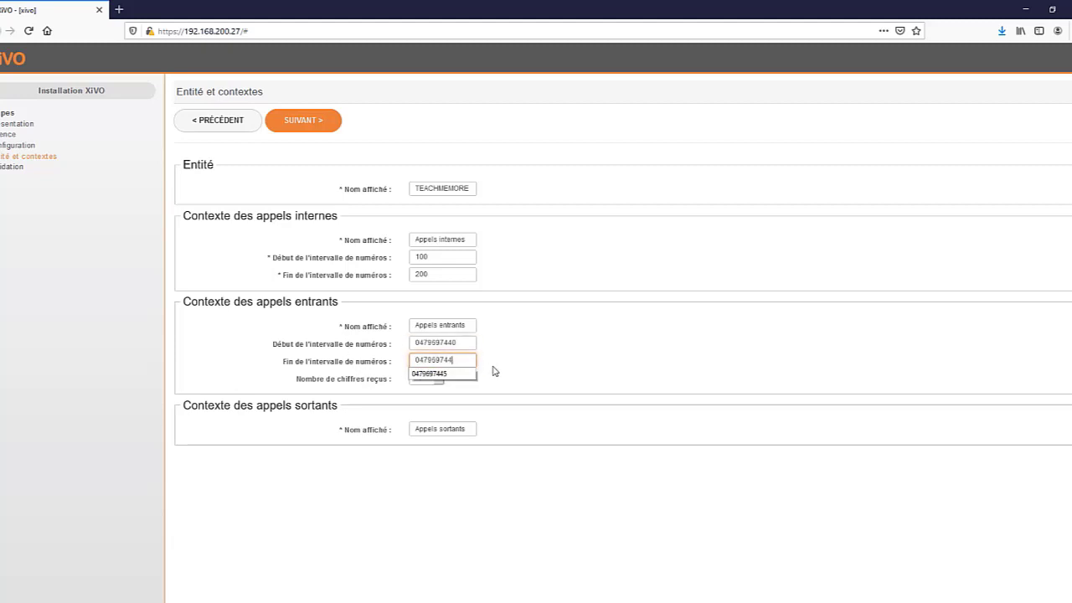
pyautogui.write('5')
pyautogui.click(454, 368)
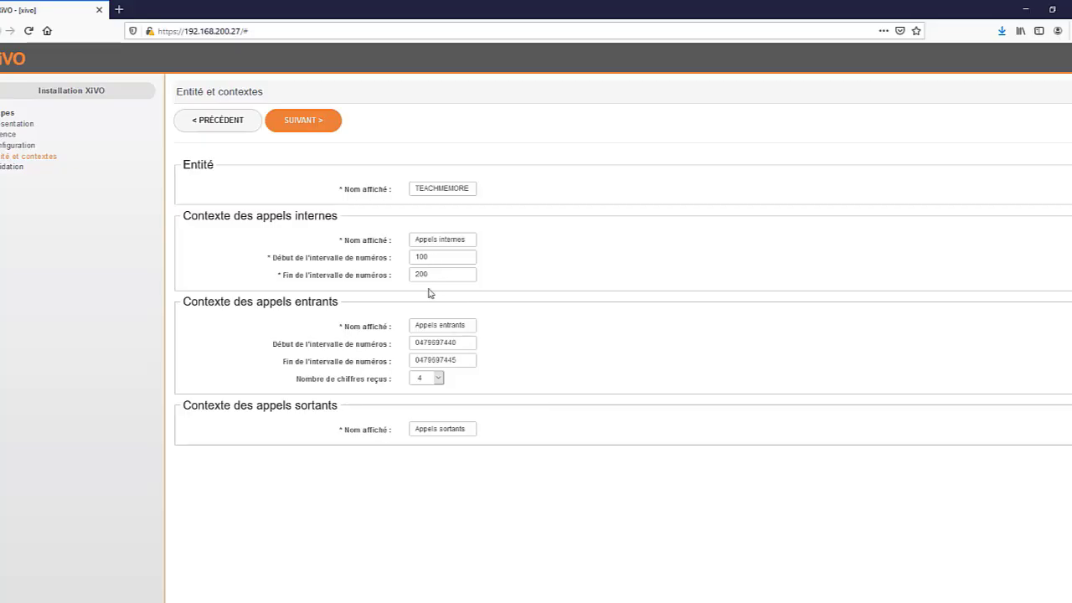
pyautogui.moveTo(462, 361); pyautogui.dragTo(412, 343)
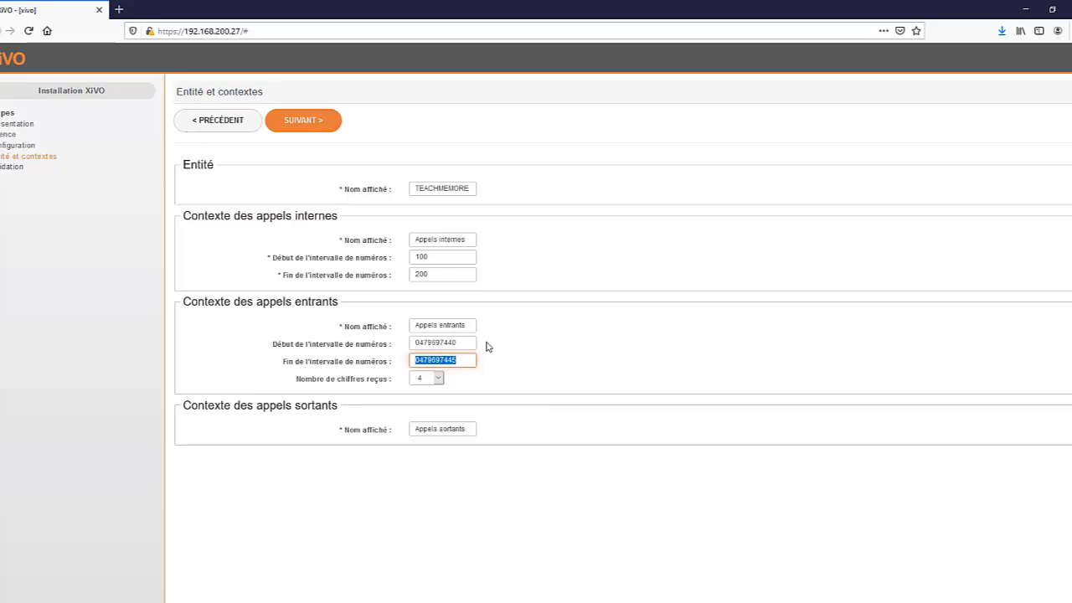
pyautogui.click(467, 360)
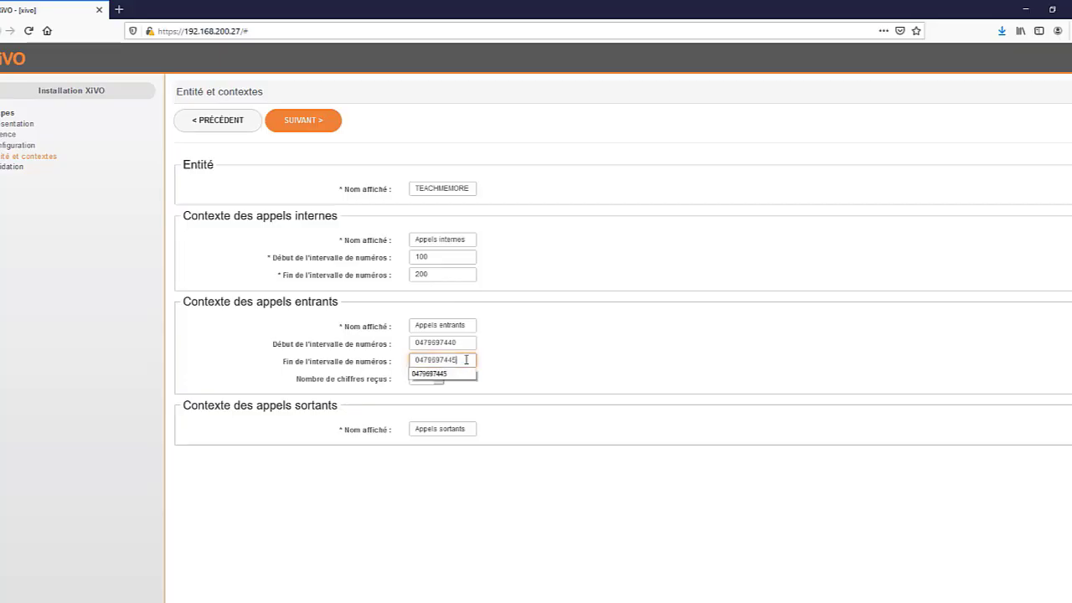
pyautogui.doubleClick(458, 360)
pyautogui.click(514, 412)
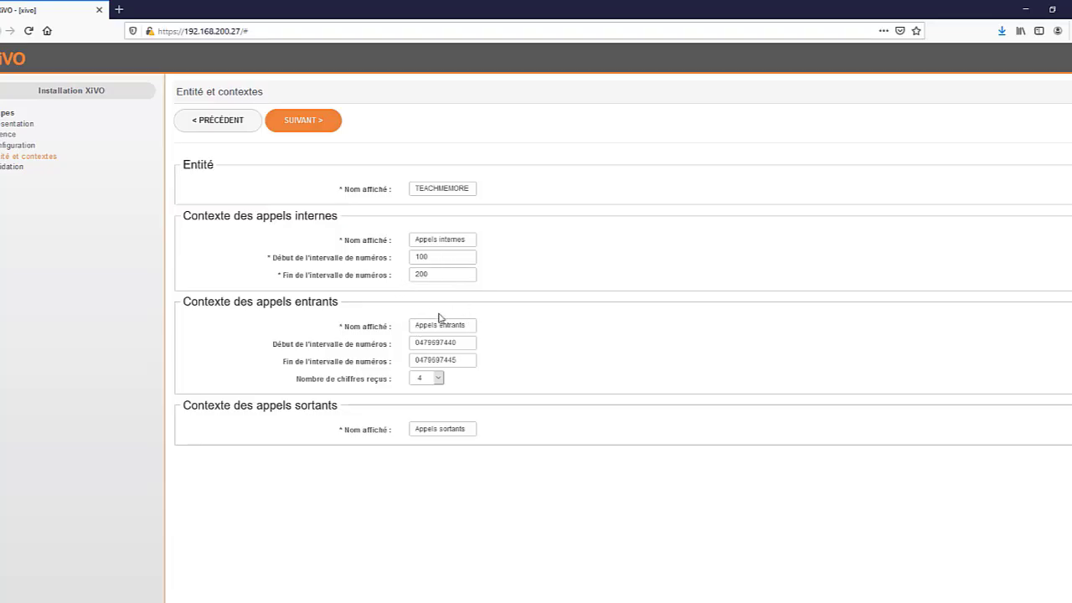
# Step: Review the internal, incoming and outgoing context fields, then continue to Validation
pyautogui.moveTo(464, 343); pyautogui.dragTo(401, 340)
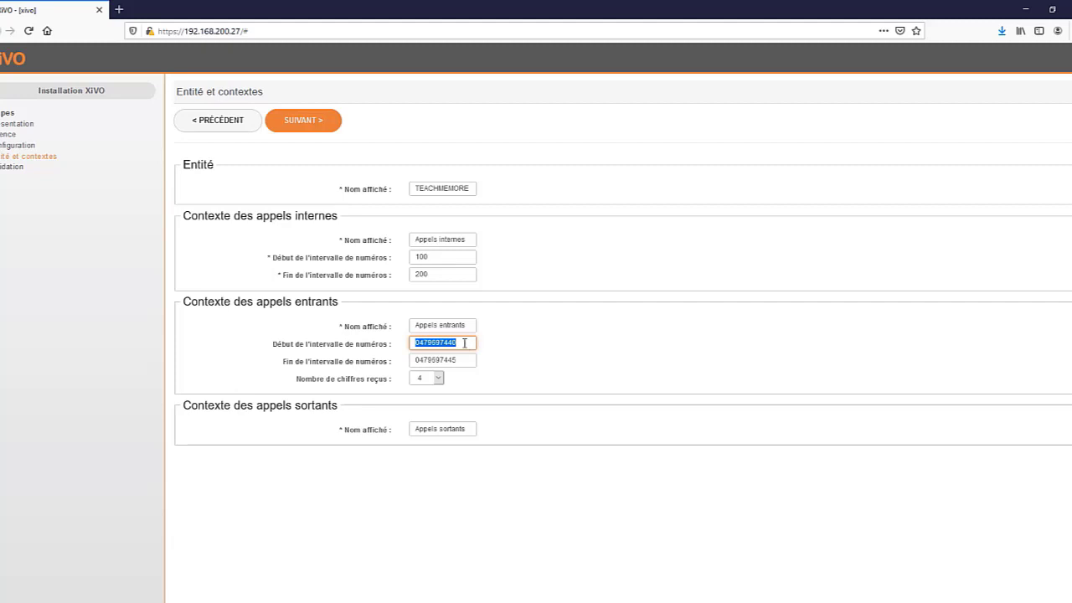
pyautogui.click(273, 261)
pyautogui.press('Tab')
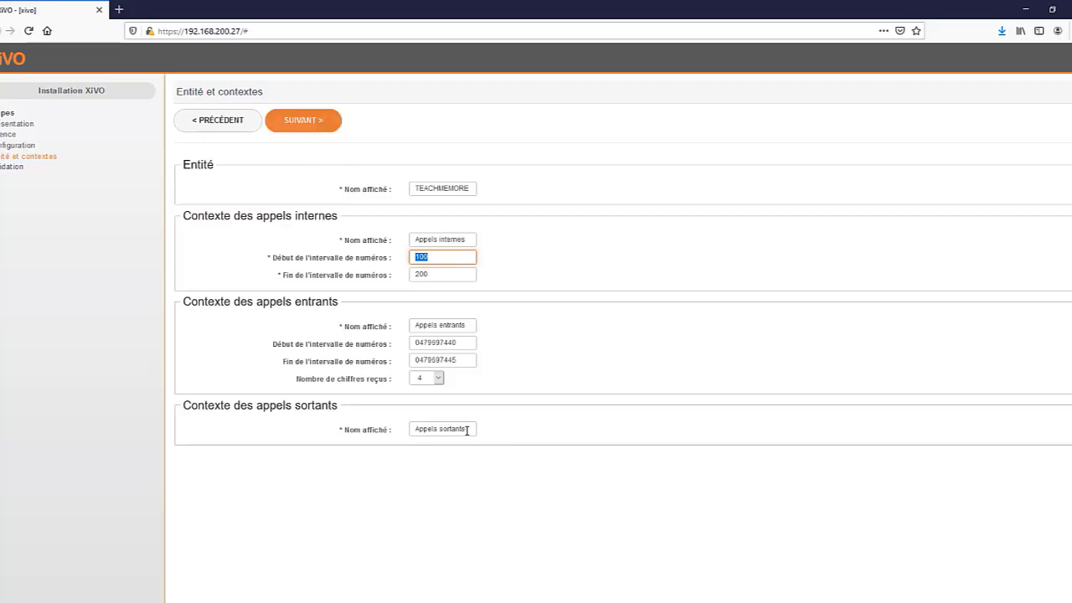
pyautogui.tripleClick(467, 430)
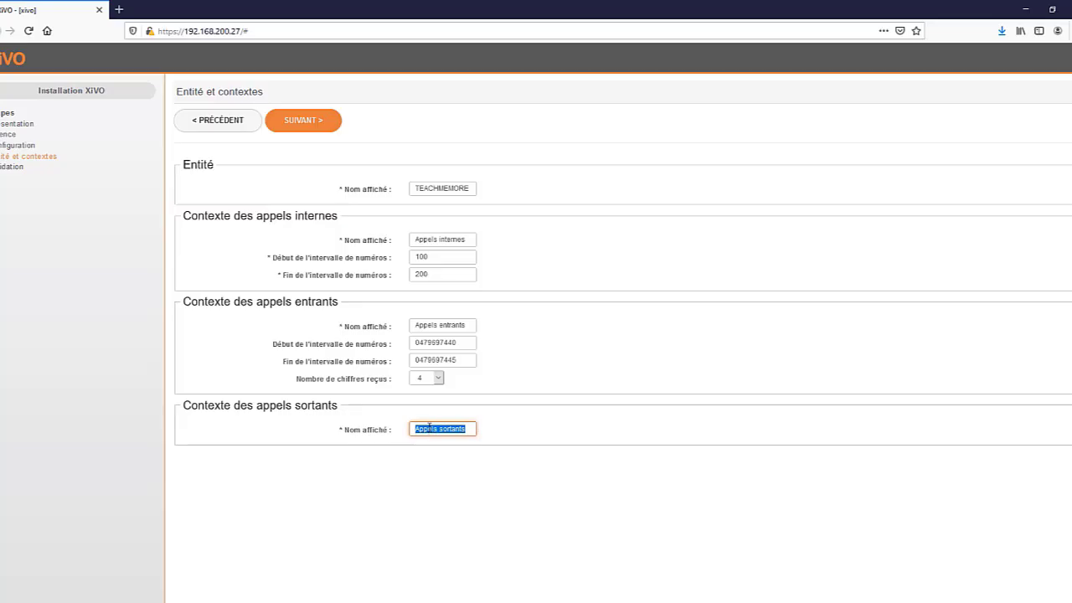
pyautogui.click(315, 129)
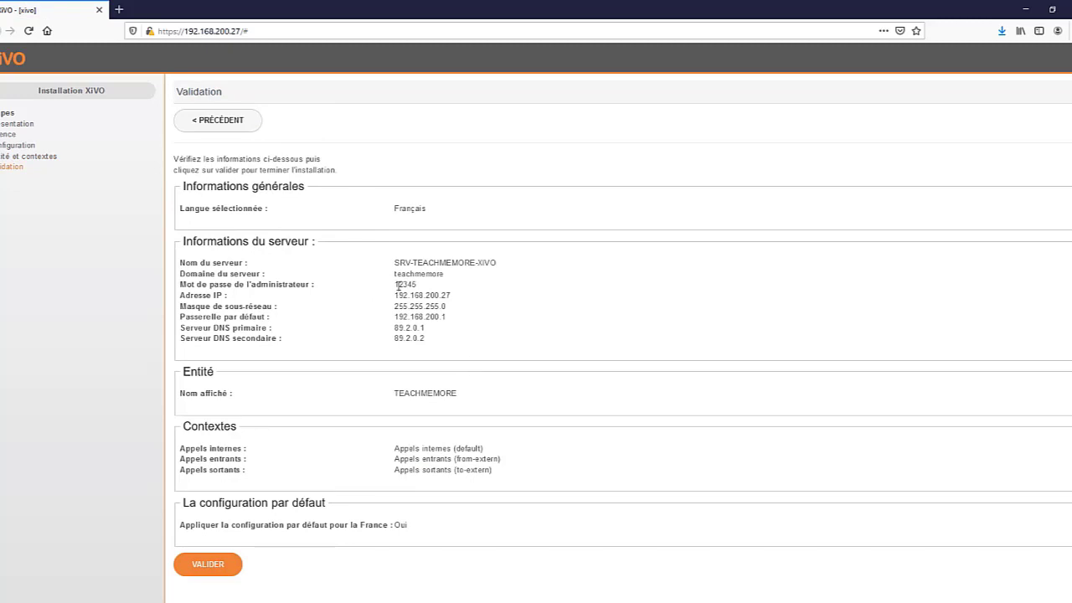
# Step: Check the summary's administrator password, validate the installation, and switch to the MobaXterm terminal
pyautogui.moveTo(398, 286); pyautogui.dragTo(431, 290)
pyautogui.doubleClick(413, 286)
pyautogui.click(218, 567)
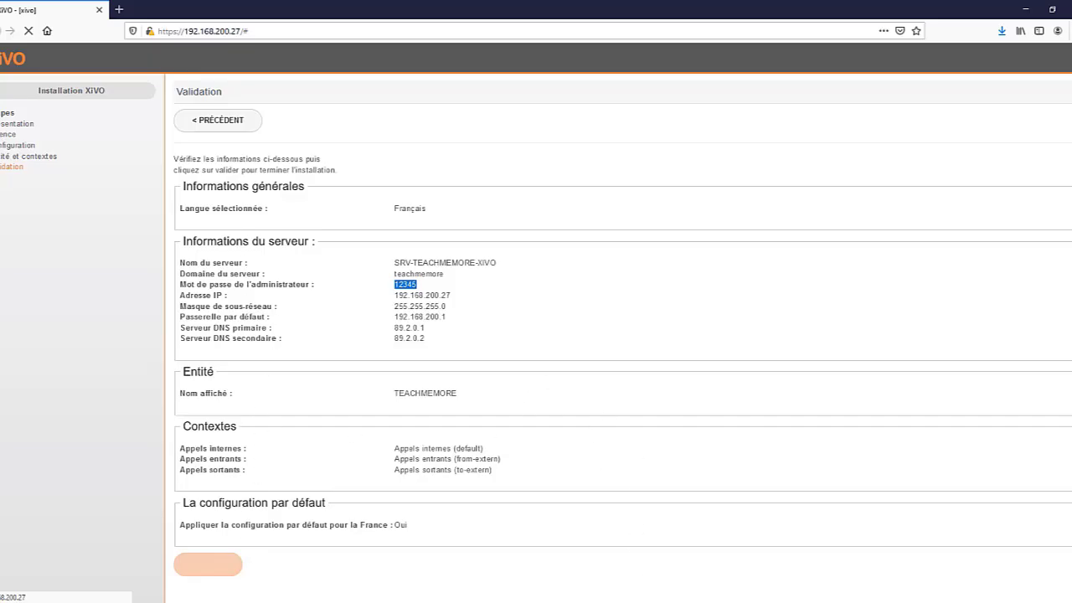
pyautogui.hotkey('alt', 'Tab')
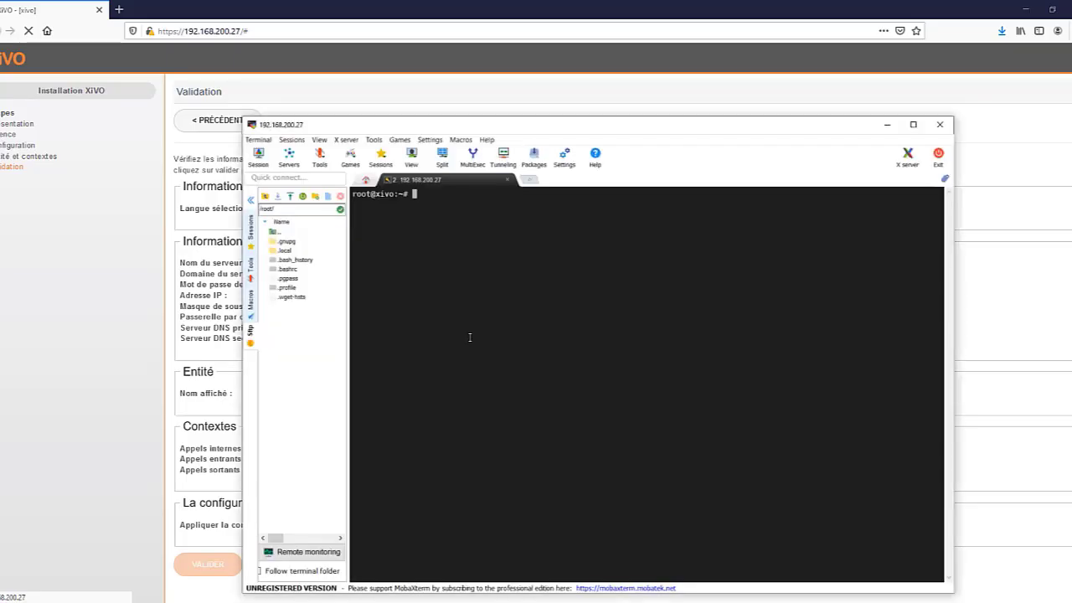
# Step: Begin typing the log-follow command with -f /var/log/xivo and list the matching xivo log paths
pyautogui.write('taot')
pyautogui.press('BackSpace')
pyautogui.press('BackSpace')
pyautogui.press('BackSpace')
pyautogui.write('aif')
pyautogui.write('-f /var/log/xivo')
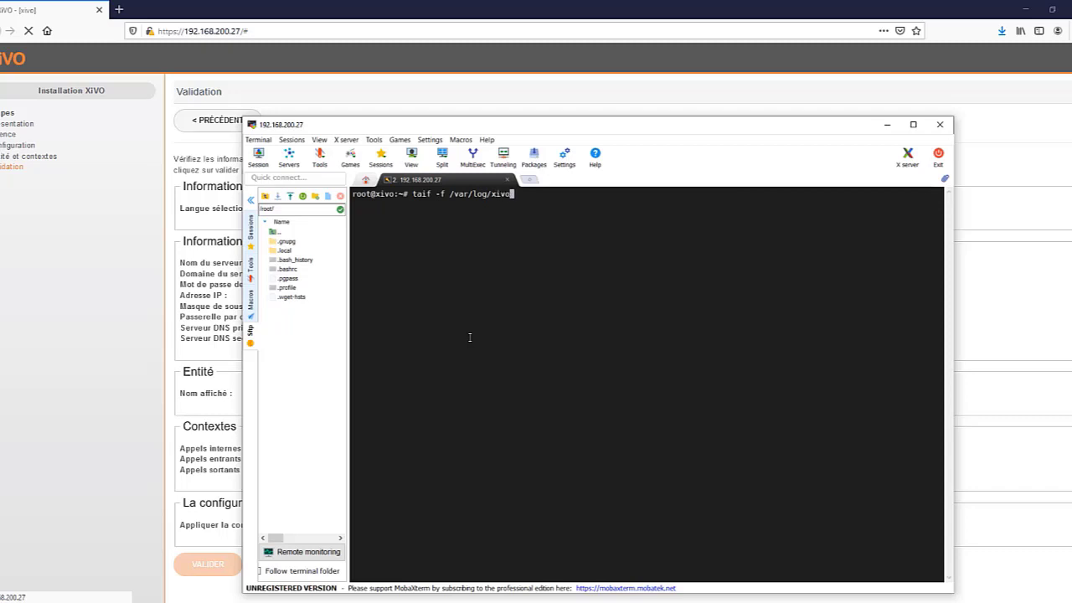
pyautogui.press('Tab')
pyautogui.press('Tab')
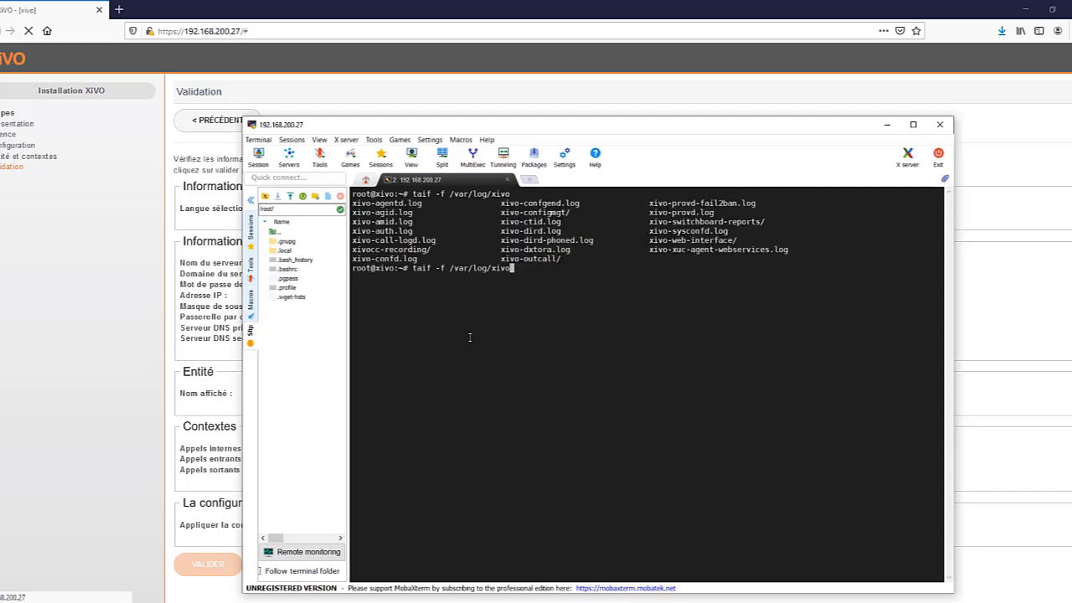
# Step: Complete the path to /var/log/xivo-web-interface/xivo.log by pasting the folder name, then run it
pyautogui.doubleClick(681, 240)
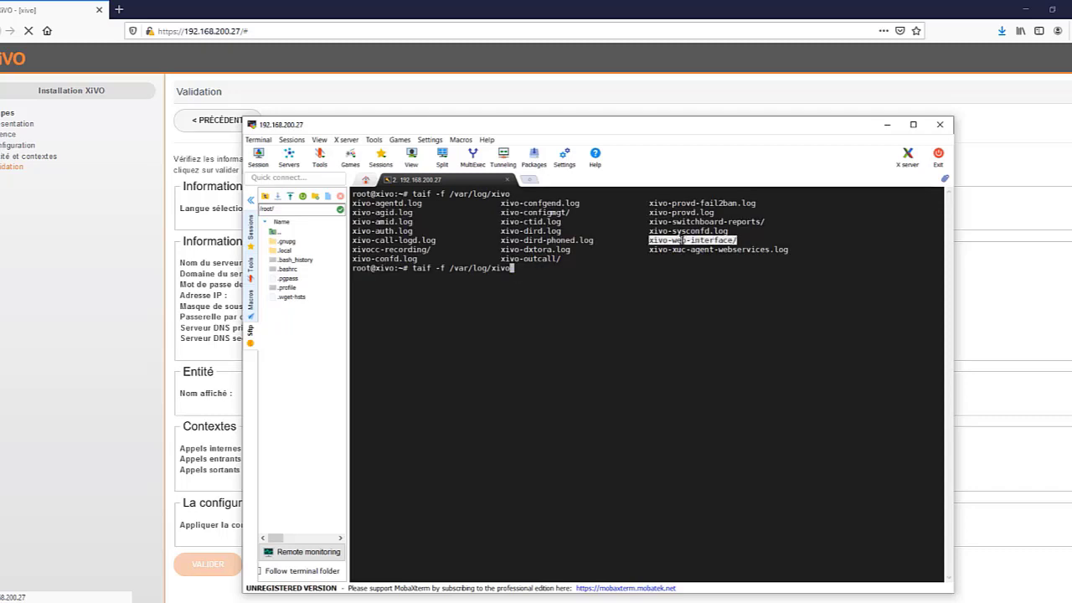
pyautogui.press('BackSpace')
pyautogui.press('BackSpace')
pyautogui.press('BackSpace')
pyautogui.press('BackSpace')
pyautogui.rightClick(680, 240)
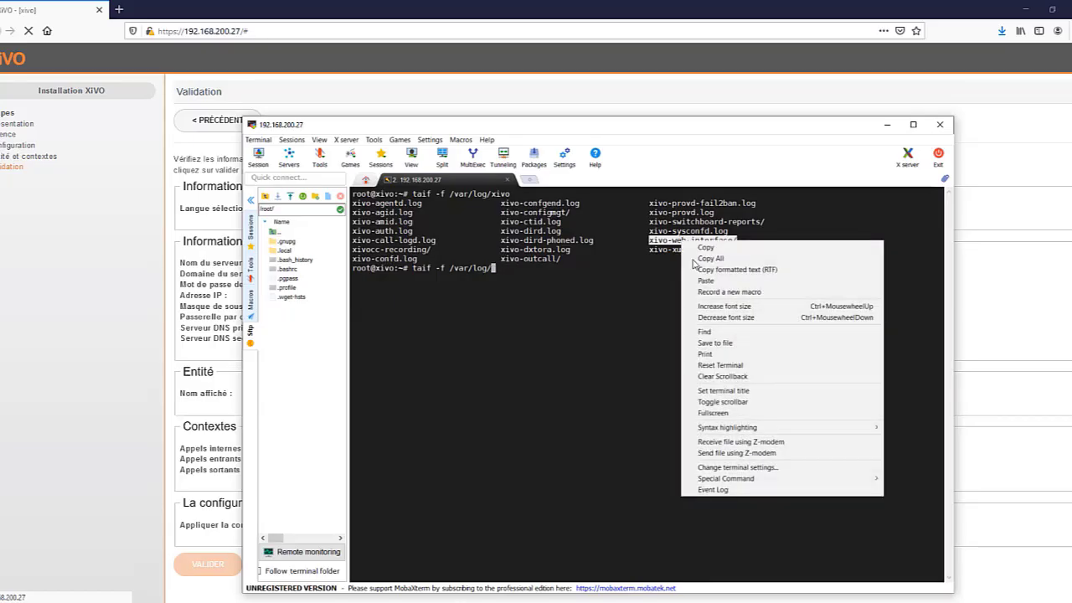
pyautogui.click(700, 282)
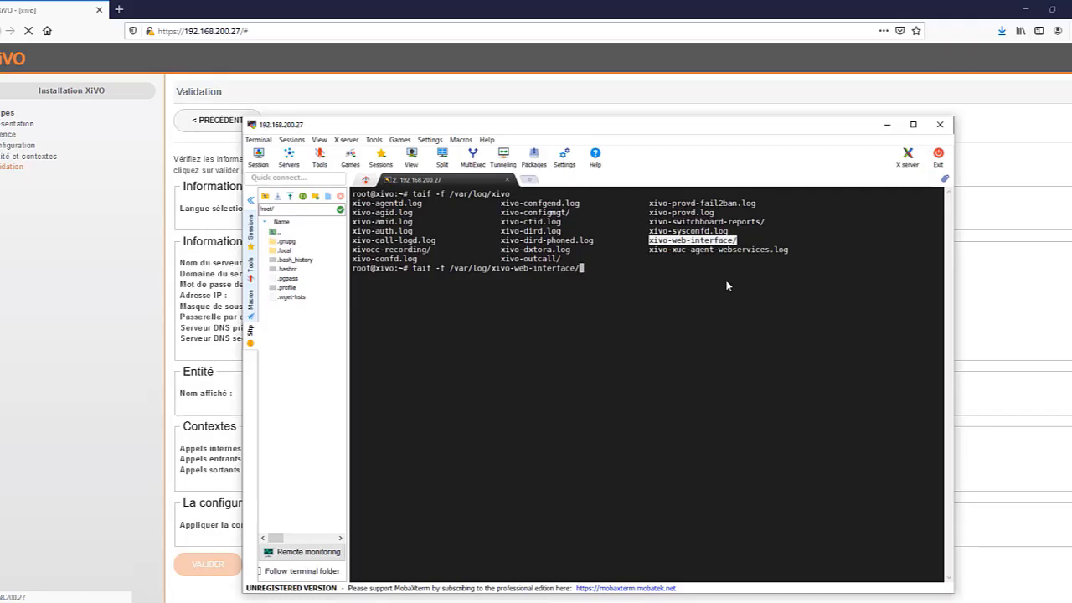
pyautogui.press('Tab')
pyautogui.press('Tab')
pyautogui.write('x')
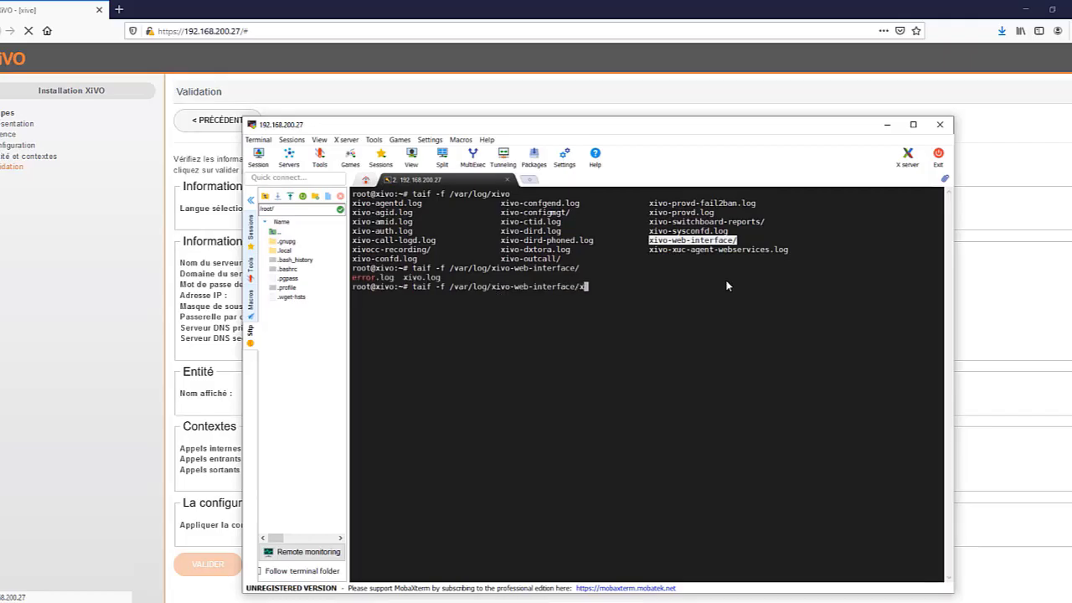
pyautogui.press('Tab')
pyautogui.press('Return')
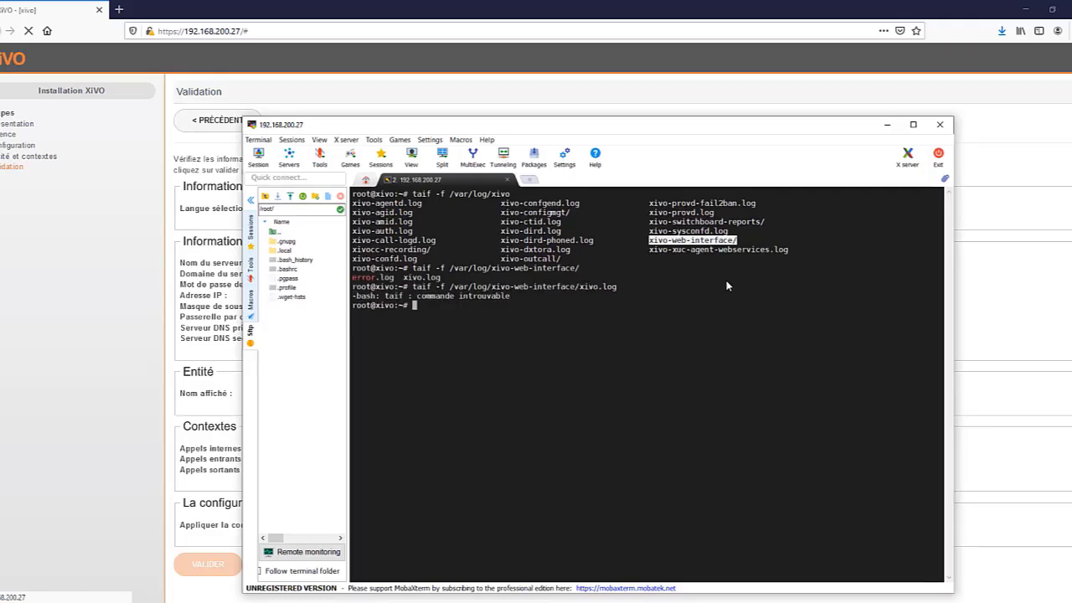
# Step: Fix the misspelled taif to tail, follow xivo.log, and highlight its logoff entry beside the XiVO page
pyautogui.press('Up')
pyautogui.press('Left')
pyautogui.press('Left')
pyautogui.press('Left')
pyautogui.press('Left')
pyautogui.press('Left')
pyautogui.press('Left')
pyautogui.press('Left')
pyautogui.press('Left')
pyautogui.press('Left')
pyautogui.press('Left')
pyautogui.press('Left')
pyautogui.press('Left')
pyautogui.press('Left')
pyautogui.press('Left')
pyautogui.press('Left')
pyautogui.press('Left')
pyautogui.press('Left')
pyautogui.press('Left')
pyautogui.press('Left')
pyautogui.press('Left')
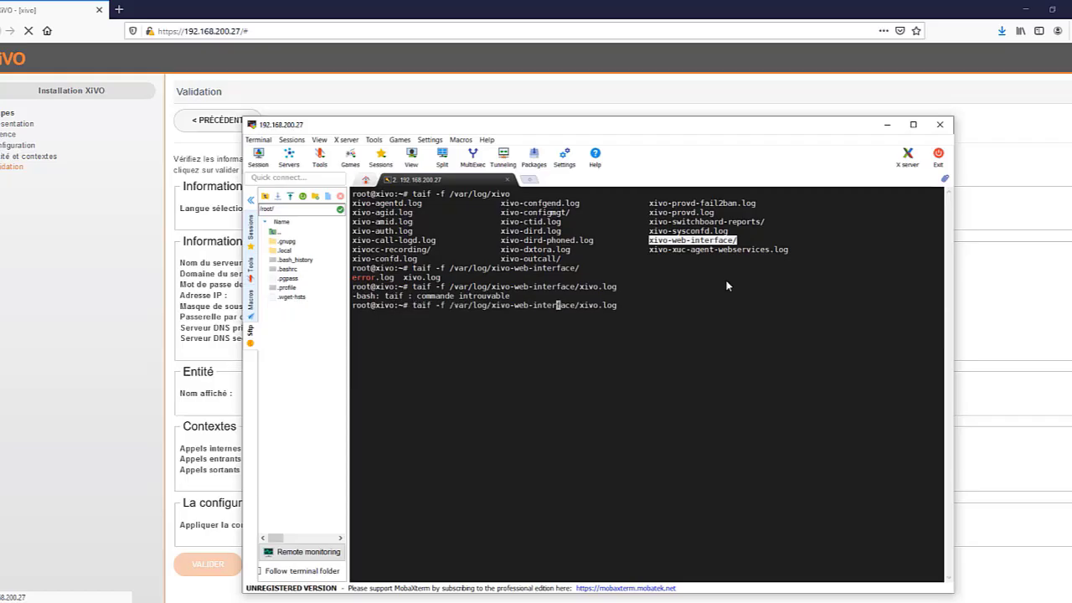
pyautogui.press('Left')
pyautogui.press('Left')
pyautogui.press('Left')
pyautogui.press('Left')
pyautogui.press('Left')
pyautogui.press('Left')
pyautogui.press('Left')
pyautogui.press('Left')
pyautogui.press('Left')
pyautogui.press('Left')
pyautogui.press('Left')
pyautogui.press('Left')
pyautogui.press('BackSpace')
pyautogui.write('l')
pyautogui.press('Return')
pyautogui.moveTo(443, 126); pyautogui.dragTo(655, 111)
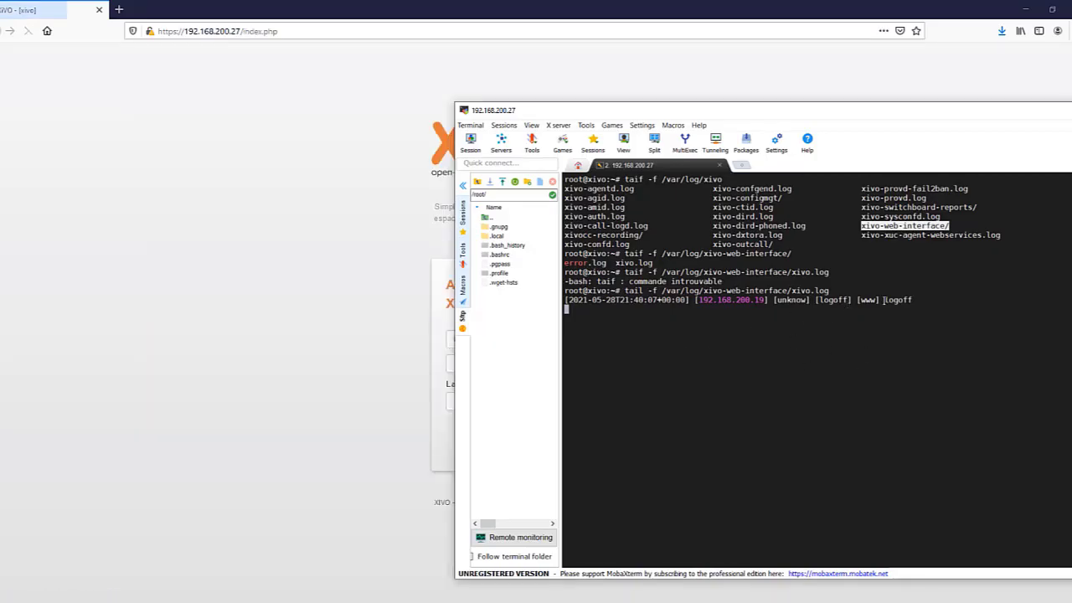
pyautogui.moveTo(883, 300); pyautogui.dragTo(930, 299)
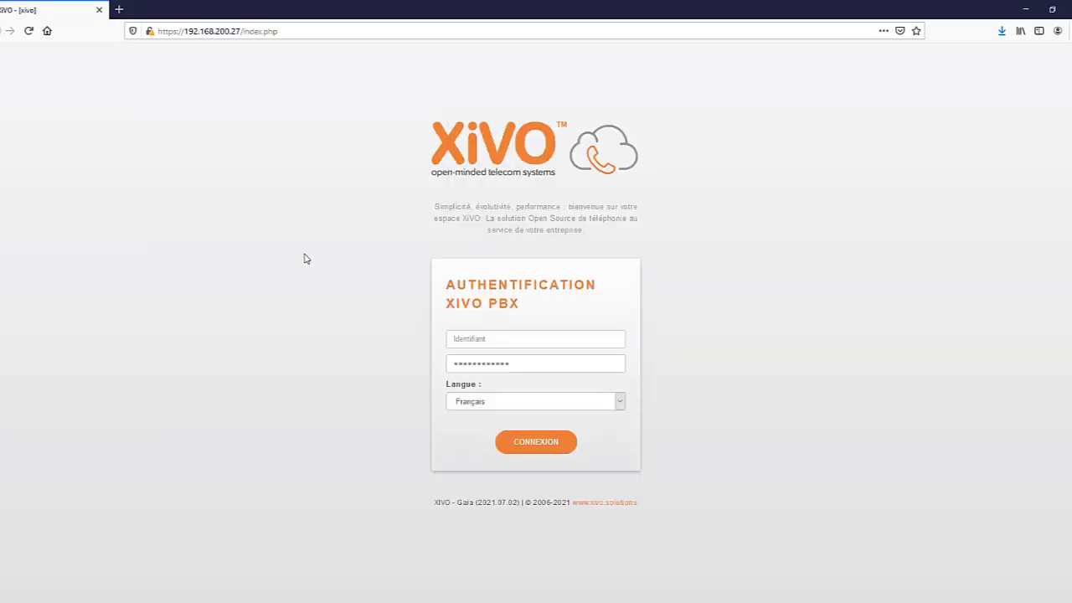
# Step: Sign in to XiVO PBX as root with the new administrator password and update Firefox's saved login
pyautogui.click(305, 259)
pyautogui.click(481, 339)
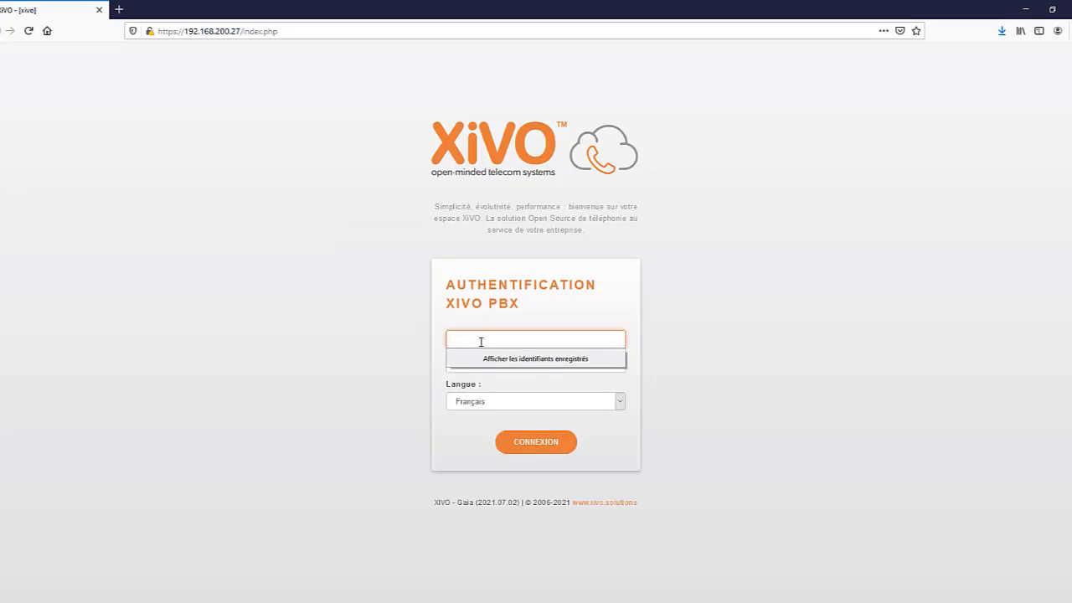
pyautogui.write('root')
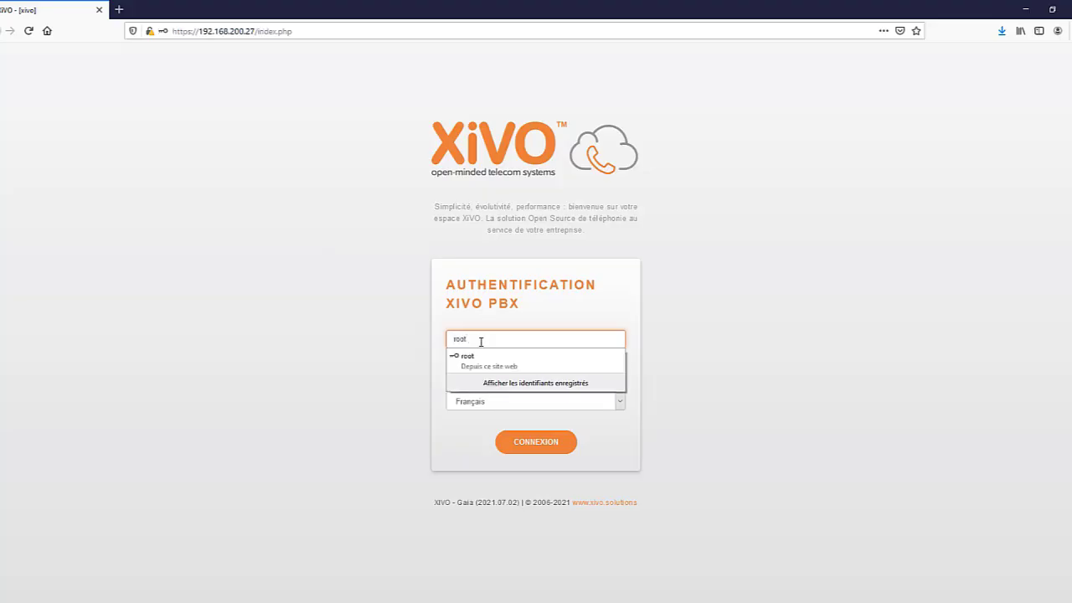
pyautogui.press('Down')
pyautogui.press('Return')
pyautogui.click(358, 323)
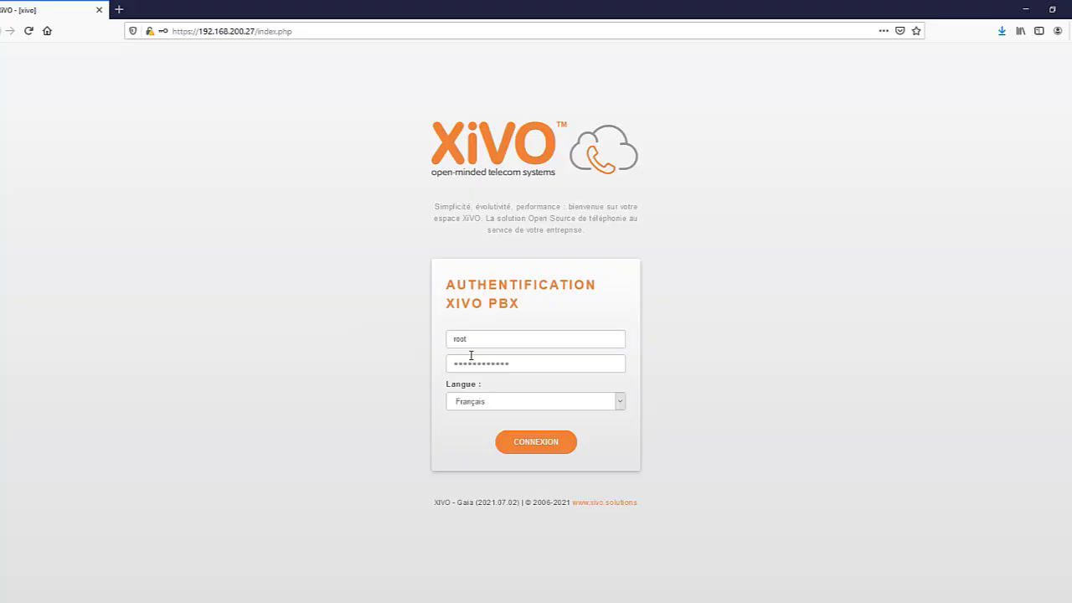
pyautogui.click(477, 364)
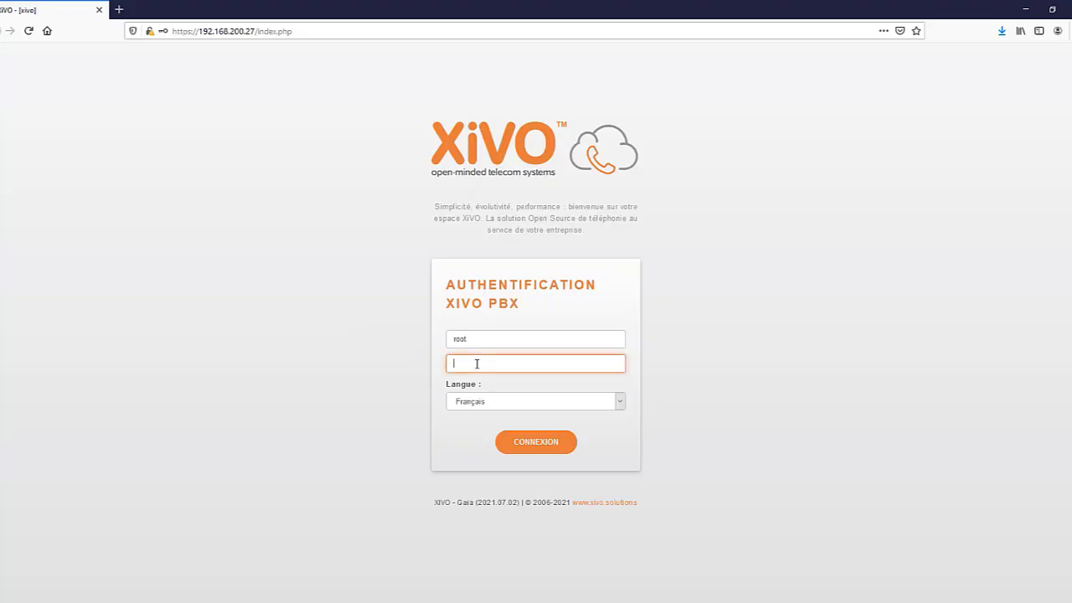
pyautogui.write('*****')
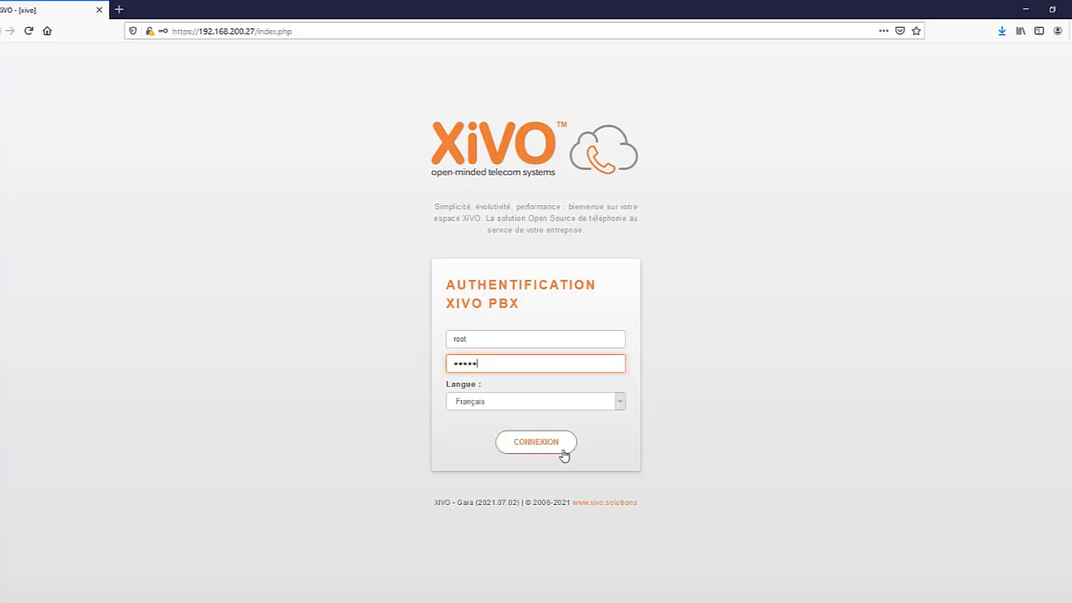
pyautogui.click(544, 450)
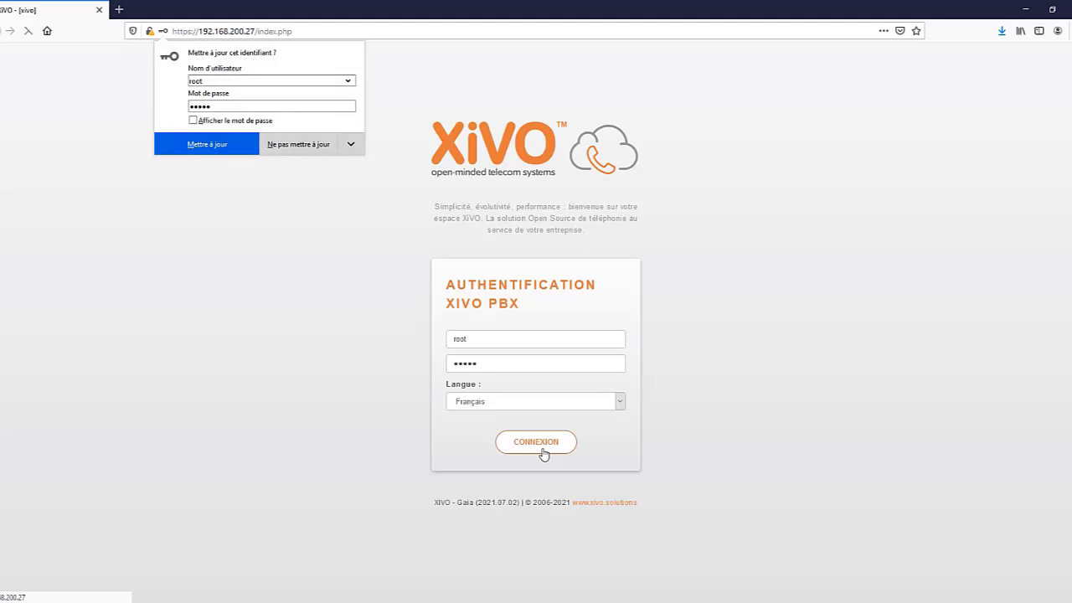
pyautogui.click(215, 145)
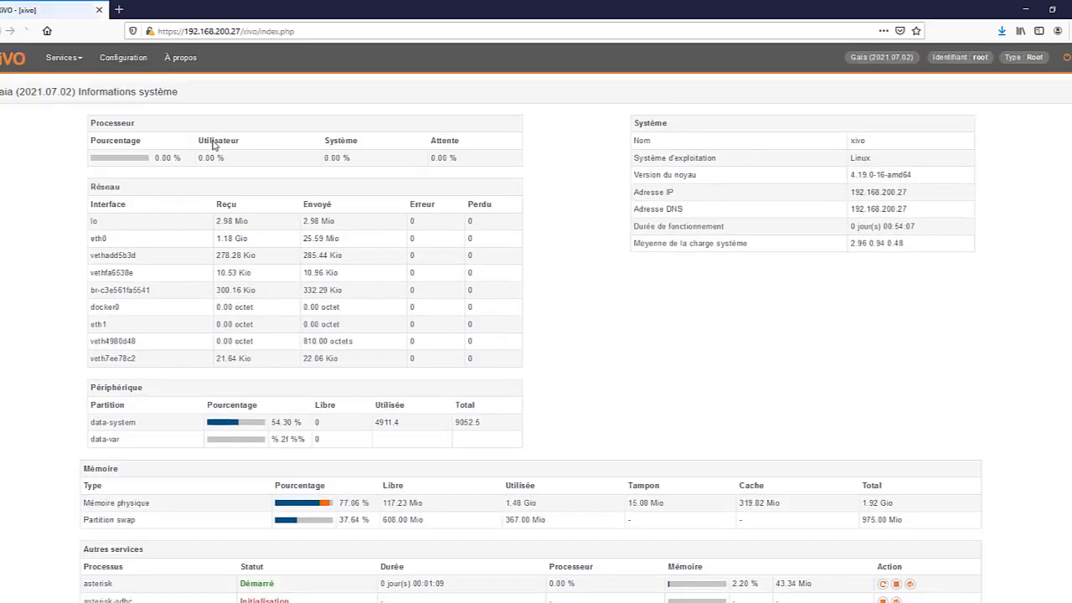